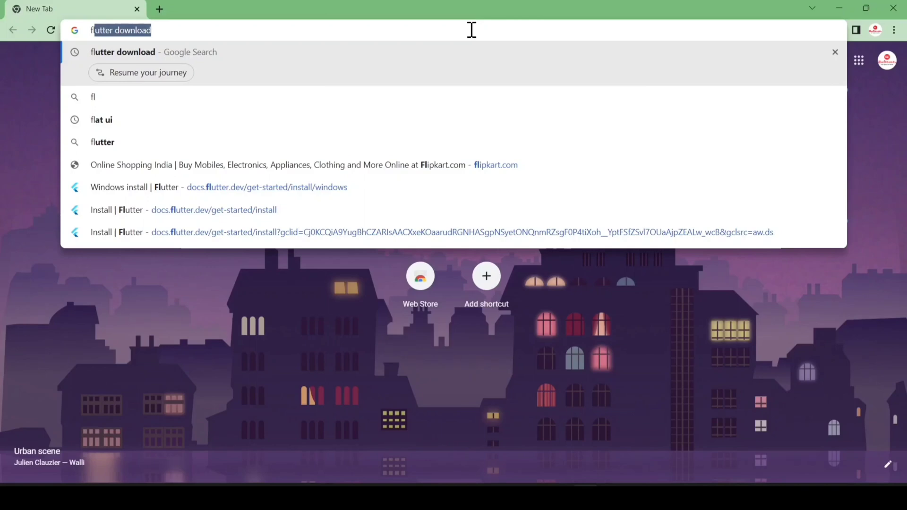
Search Google for 'flutter download' and open the 'Install - Flutter documentation' page
key(Right)
key(Return)
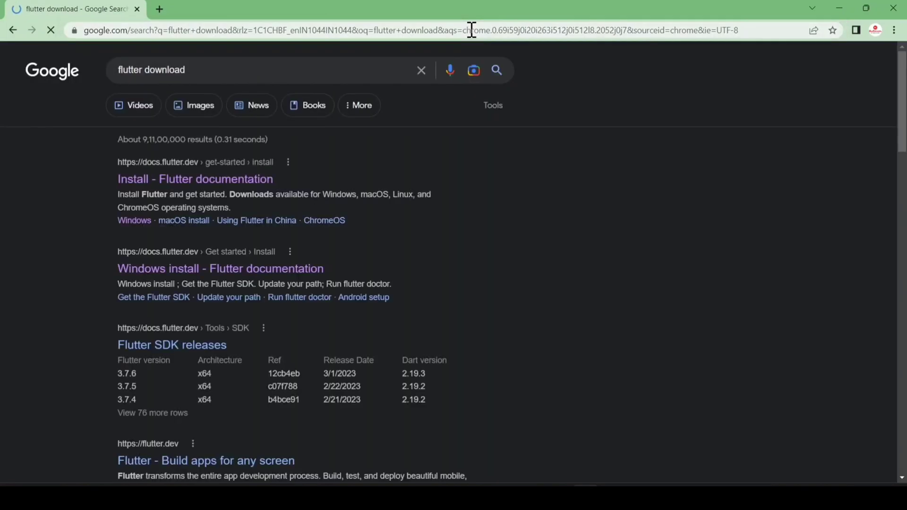
click(226, 186)
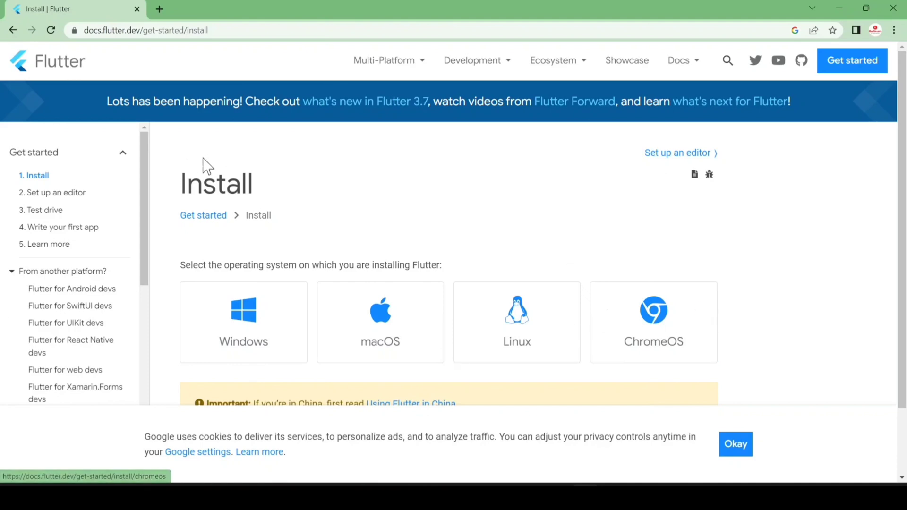
Open the Windows install instructions and scroll to the Get the Flutter SDK section
scroll(285, 203, down, 2)
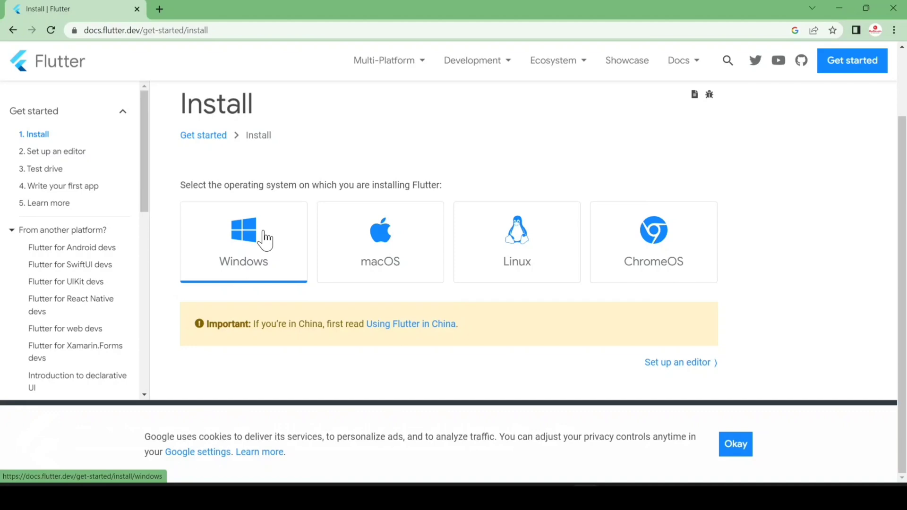
click(265, 240)
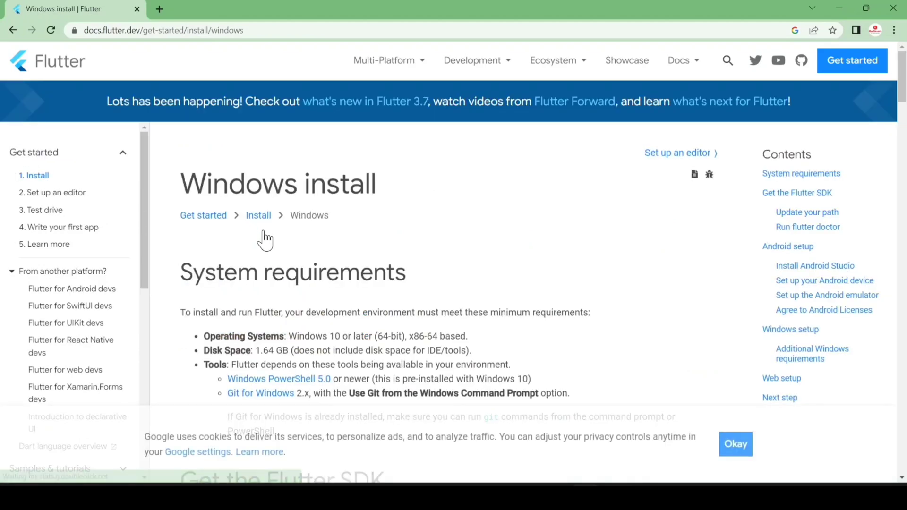
scroll(266, 239, down, 2)
scroll(265, 240, down, 1)
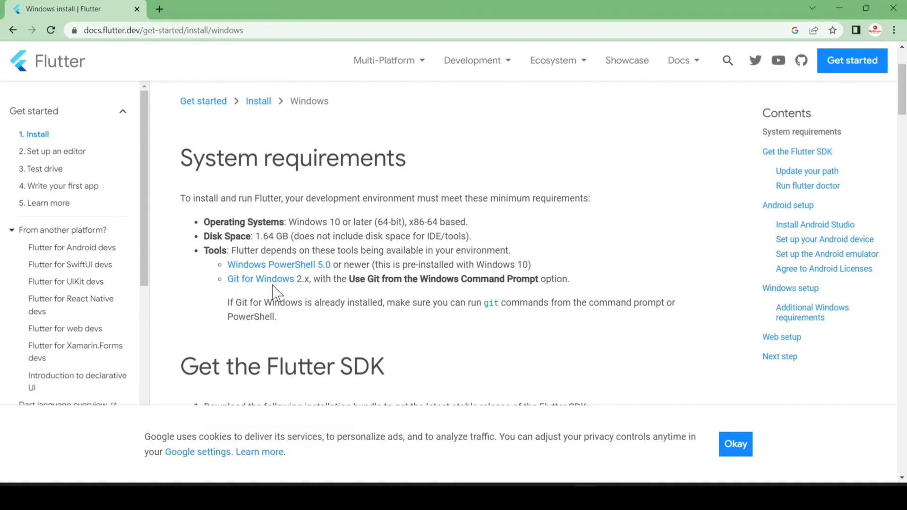
scroll(274, 293, down, 3)
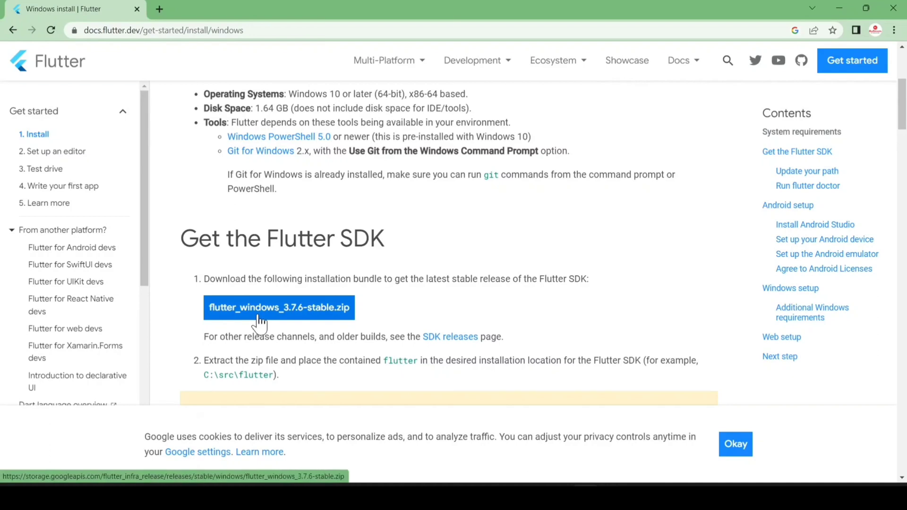
Download flutter_windows_3.7.6-stable.zip and reveal it in the Downloads folder
click(260, 321)
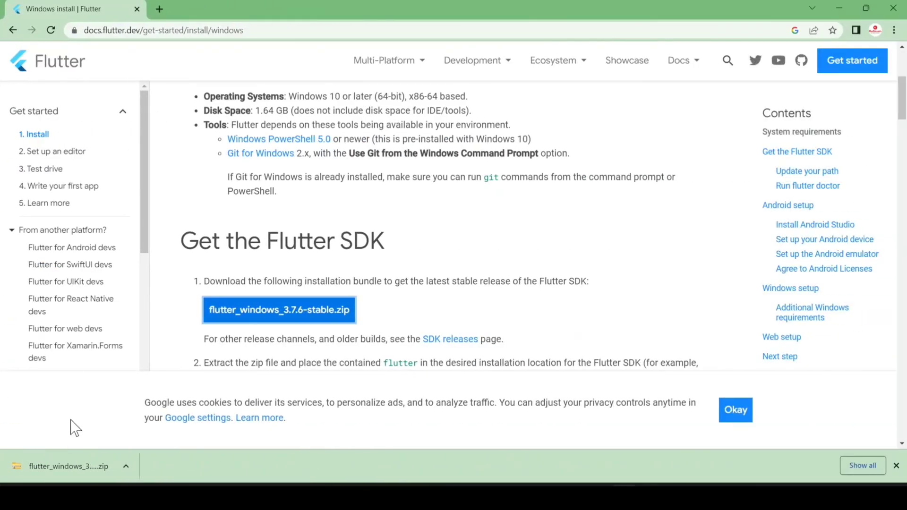
click(861, 478)
click(352, 173)
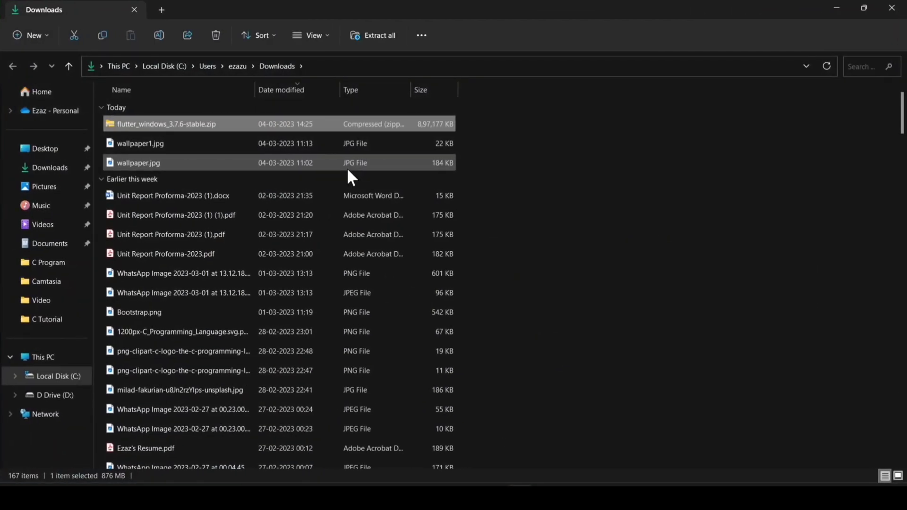
Extract the Flutter SDK zip with Extract All to Local Disk (C:)
right_click(146, 130)
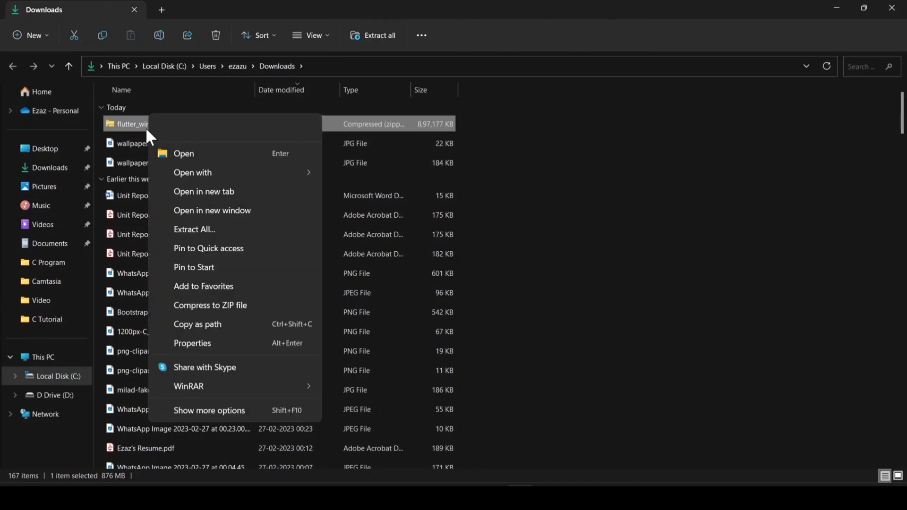
click(216, 229)
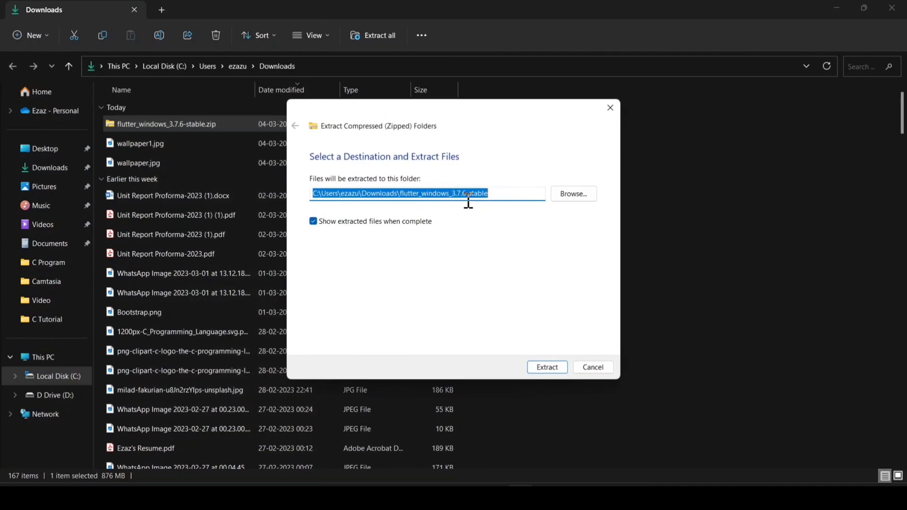
click(569, 195)
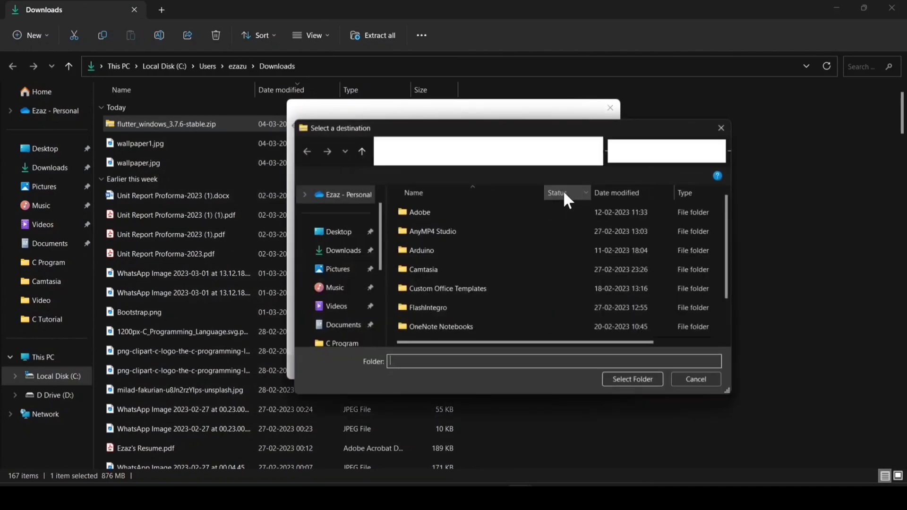
scroll(334, 307, down, 3)
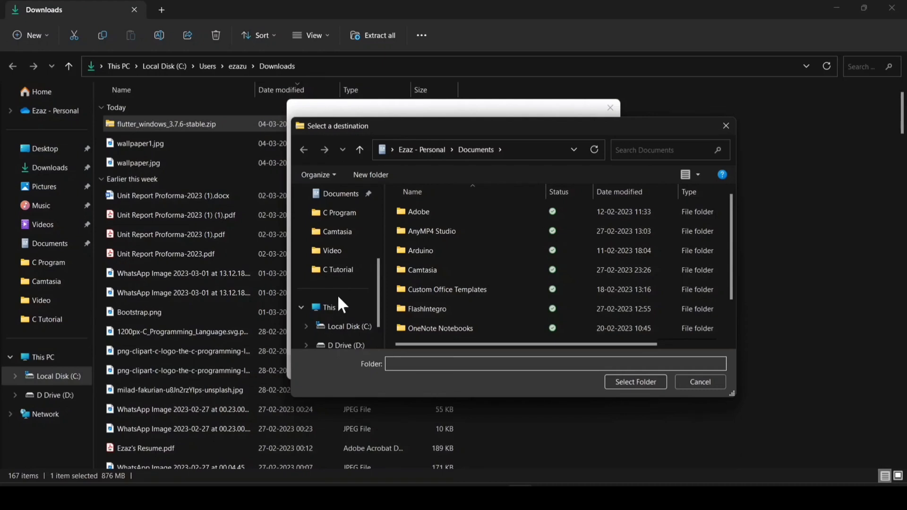
click(363, 328)
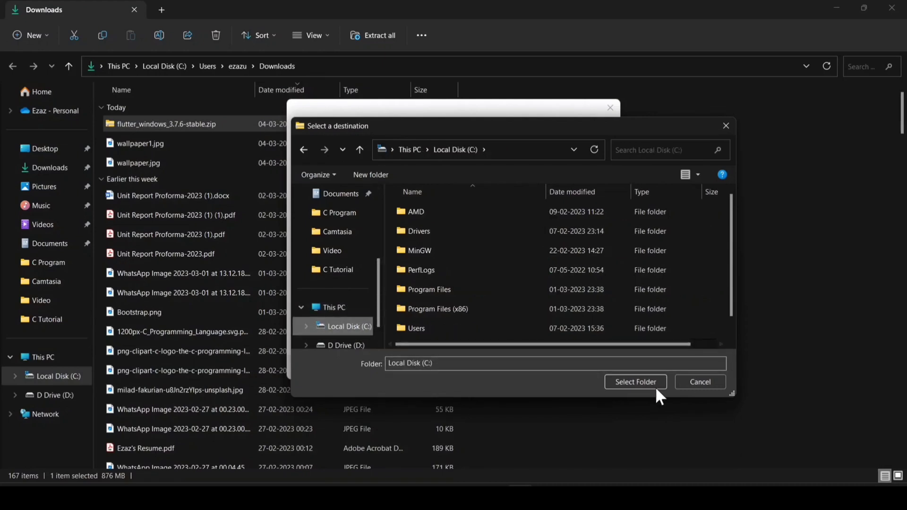
click(617, 382)
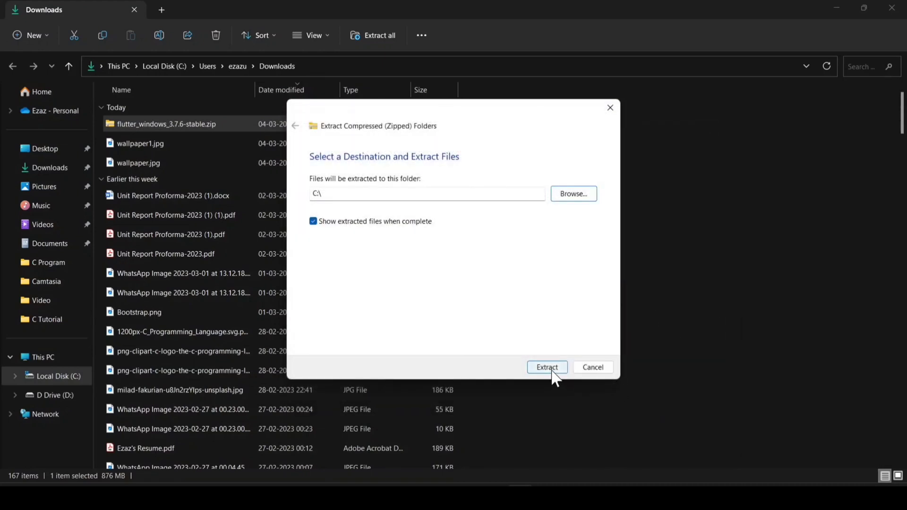
click(551, 372)
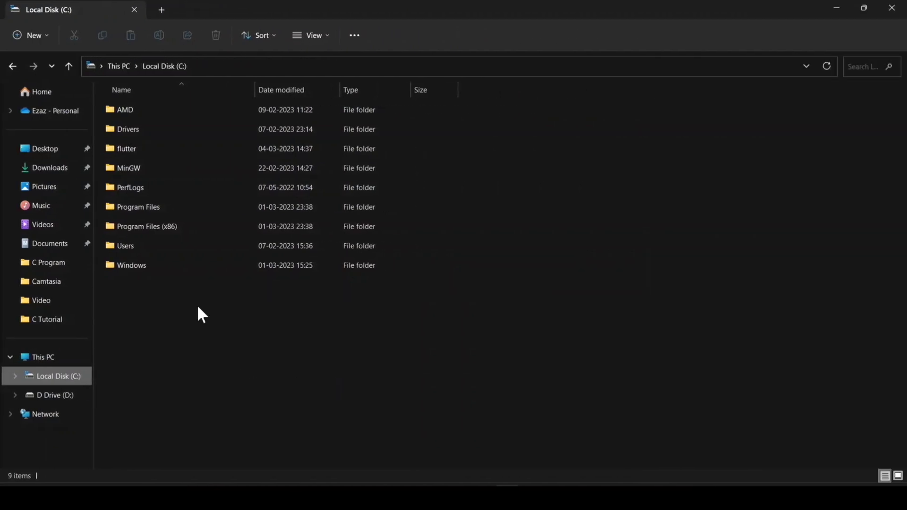
Open C:\flutter\bin and copy its folder path from the address bar
double_click(115, 148)
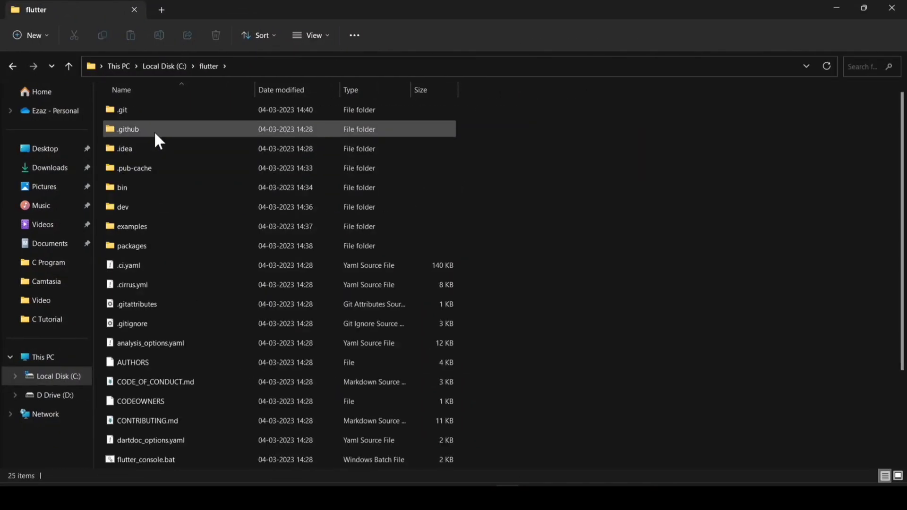
double_click(165, 192)
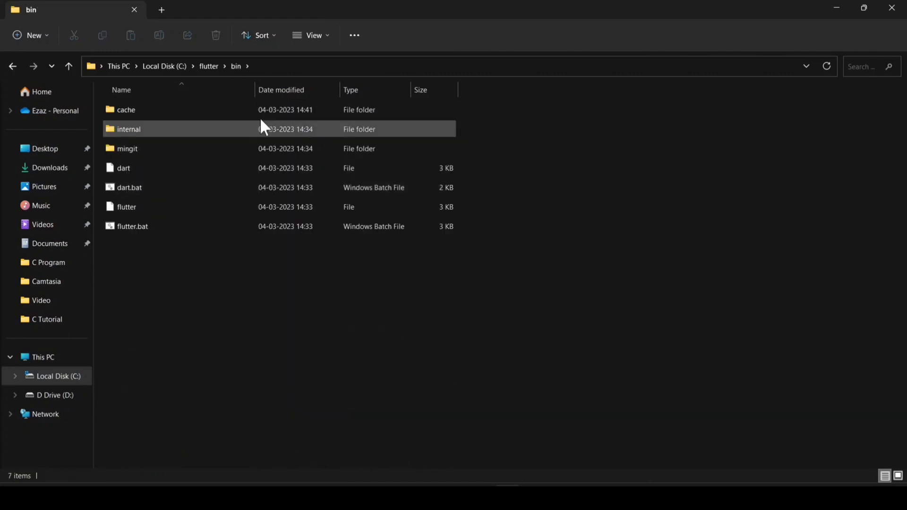
click(330, 67)
key(ctrl+c)
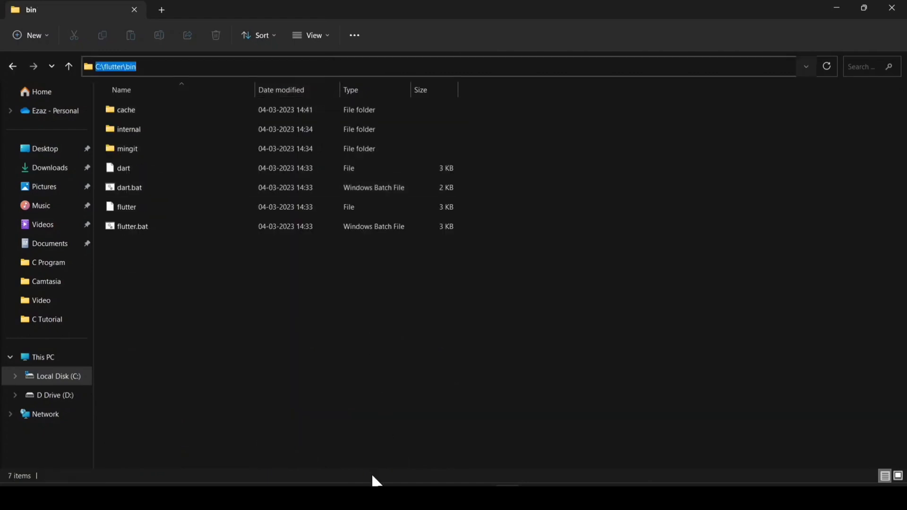
click(372, 485)
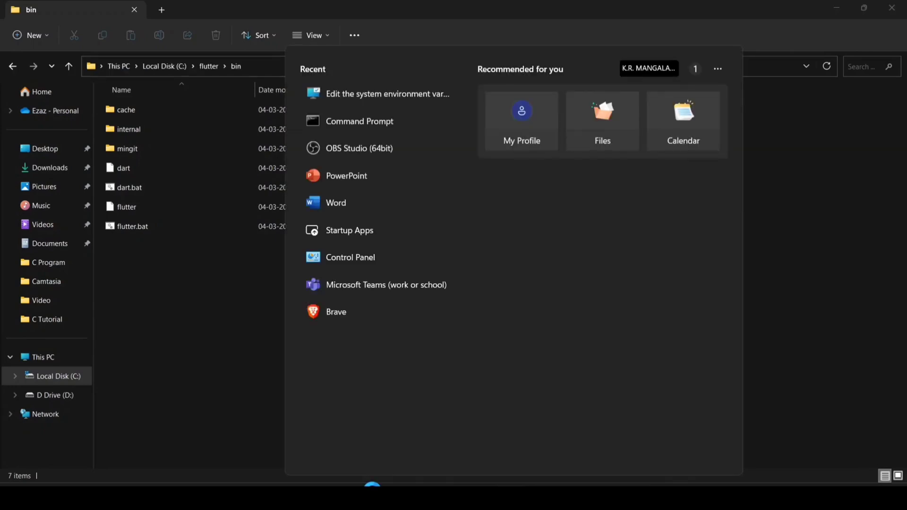
Open the Environment Variables dialog via a 'system en' search
text(system en)
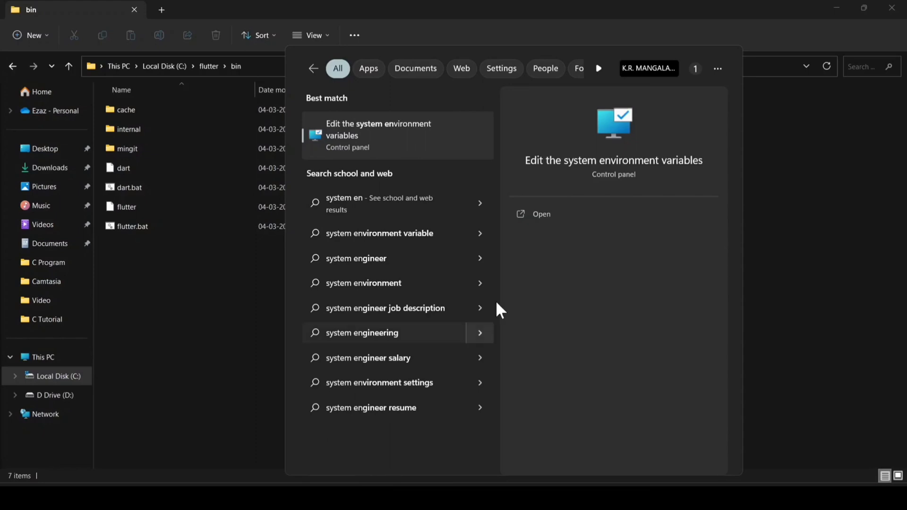
click(552, 215)
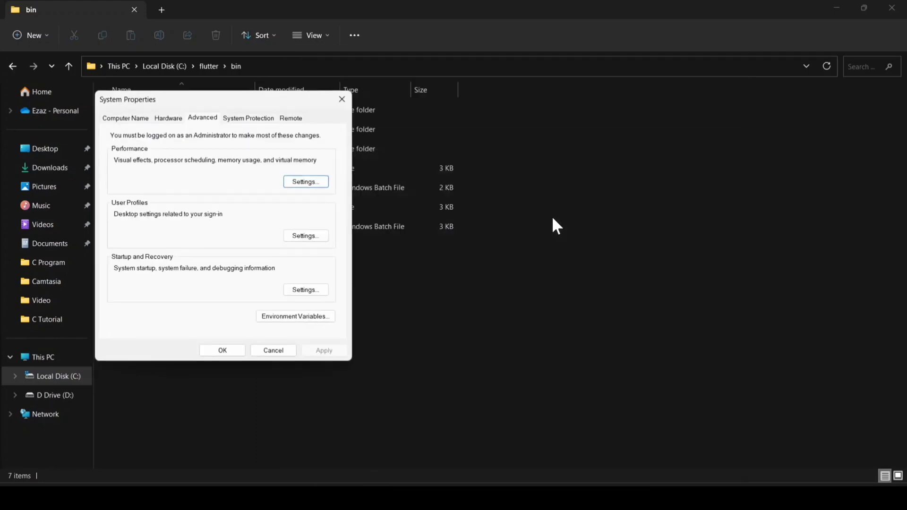
click(306, 318)
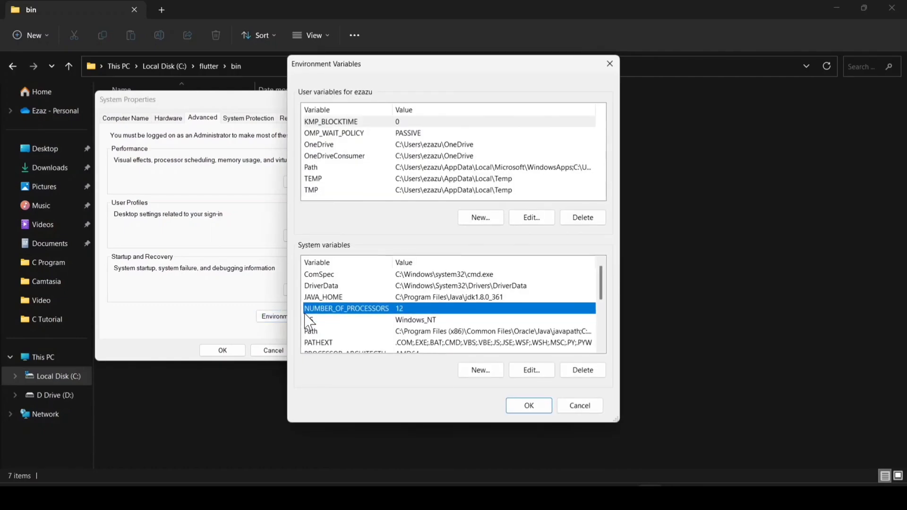
Add C:\flutter\bin to the user Path variable, confirm all dialogs and close Explorer
double_click(342, 167)
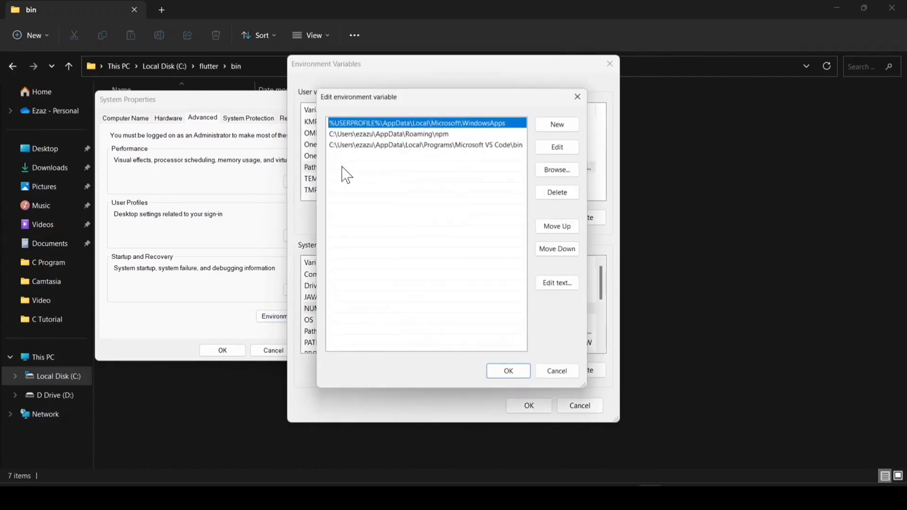
click(564, 119)
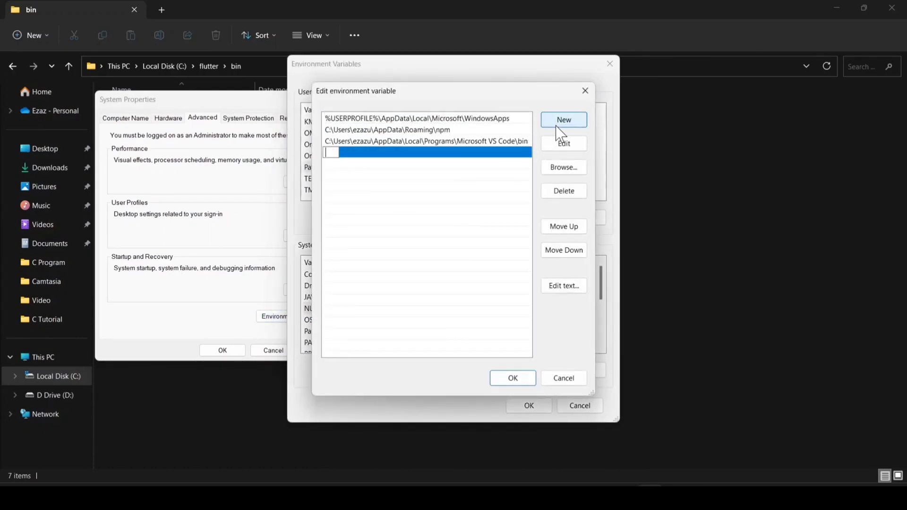
key(ctrl+v)
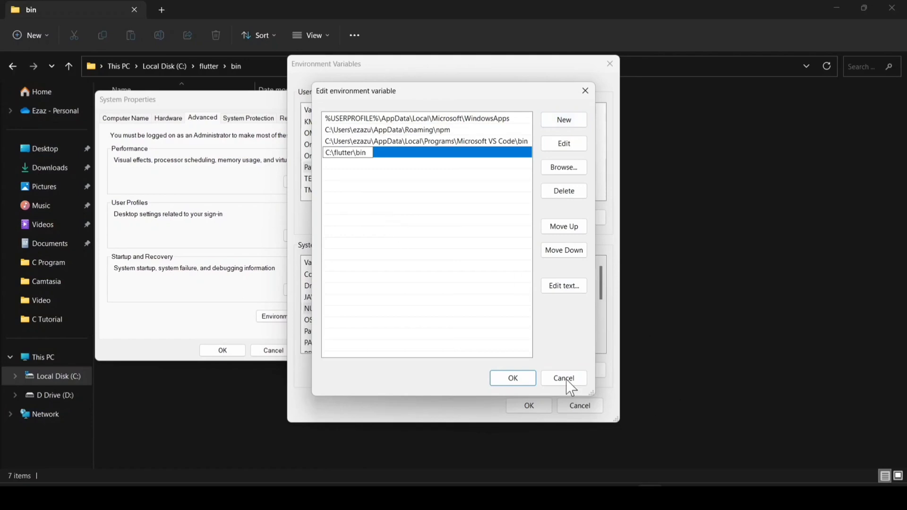
click(513, 378)
click(529, 405)
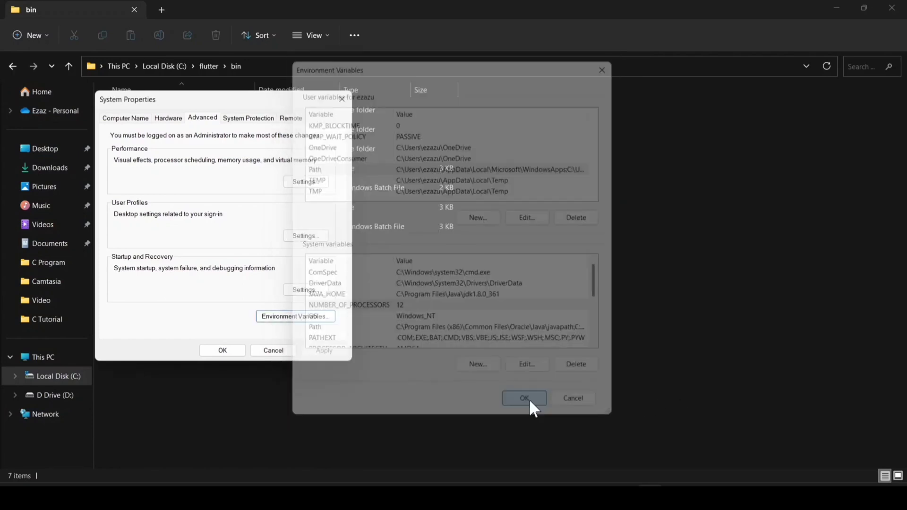
click(226, 355)
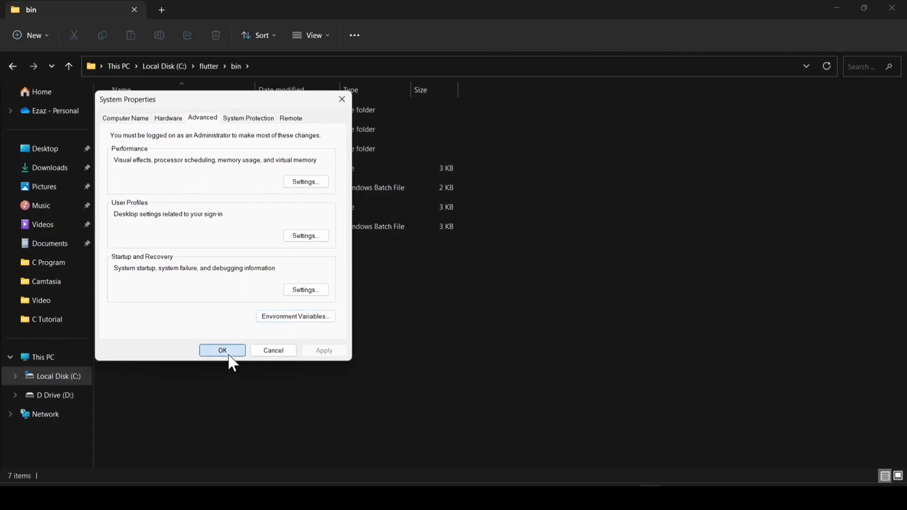
click(891, 8)
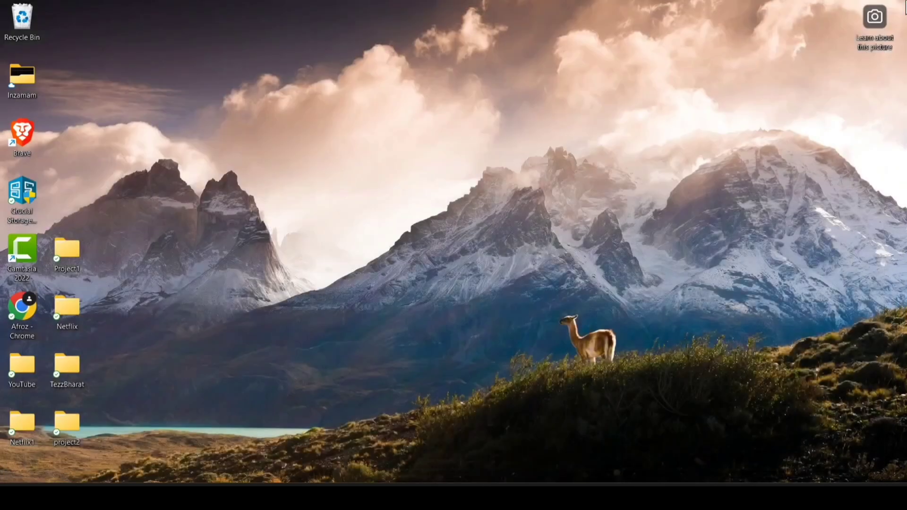
In Command Prompt, run flutter --version (3.7.6 stable, Dart 2.19.3) and flutter doctor
key(super)
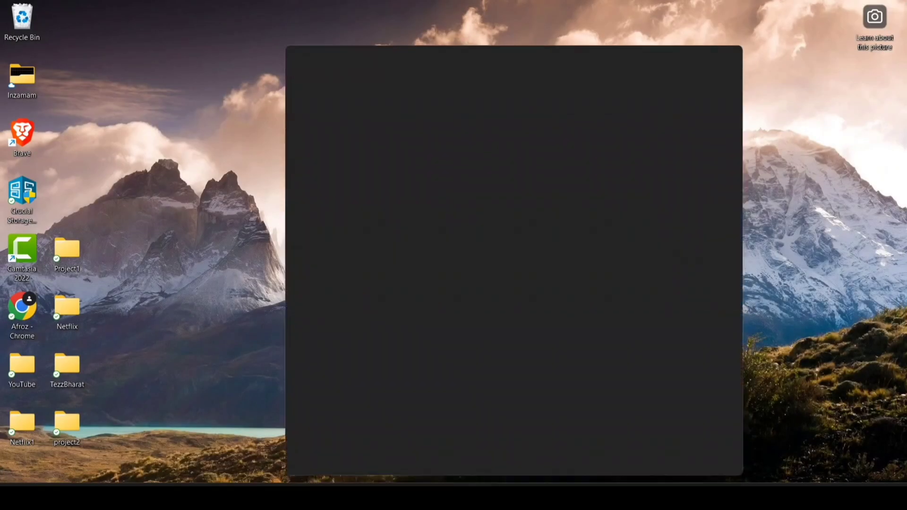
text(cmd)
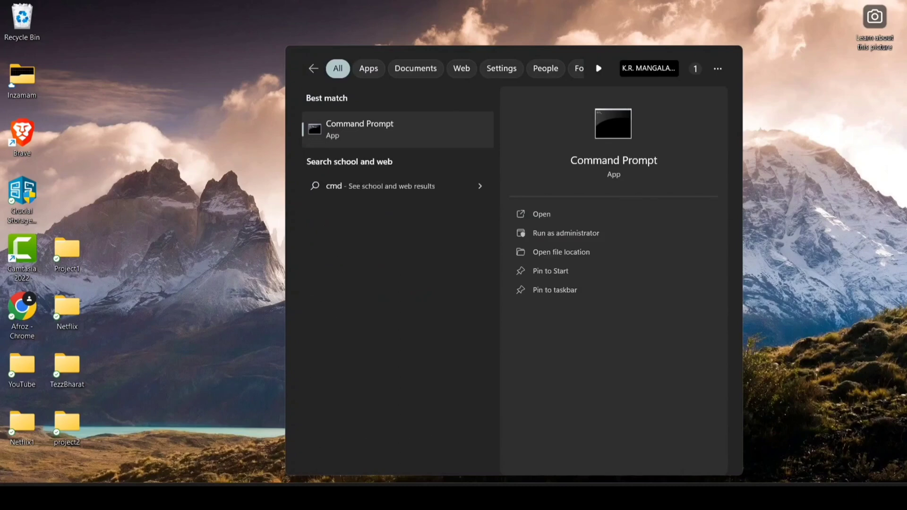
key(Return)
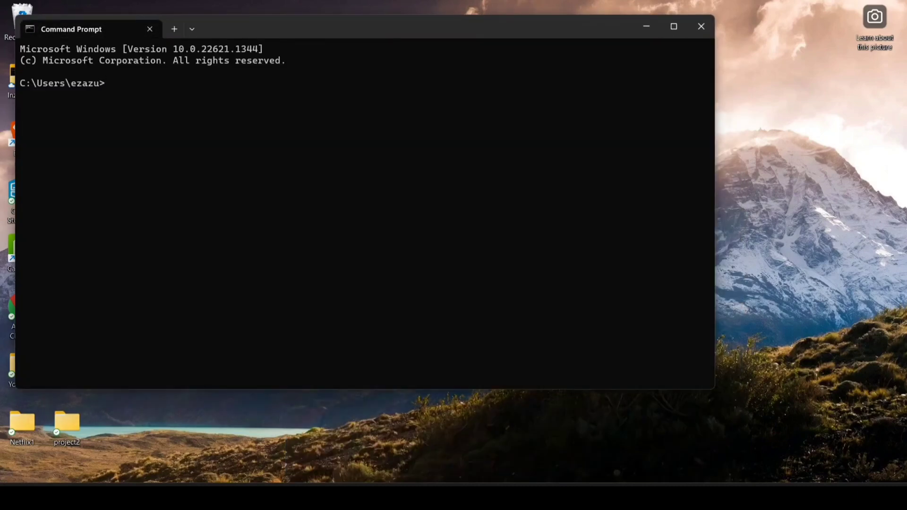
text(flutter --version)
key(Return)
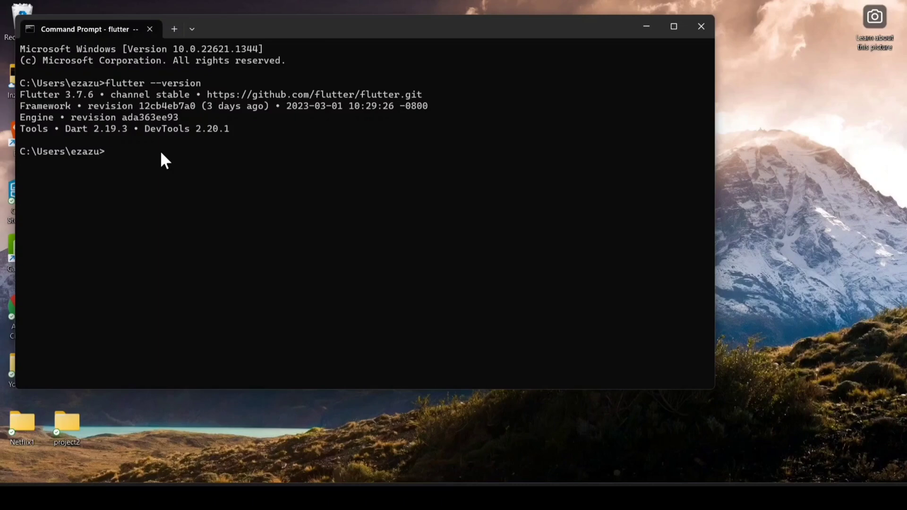
text(flutter doctor)
key(Return)
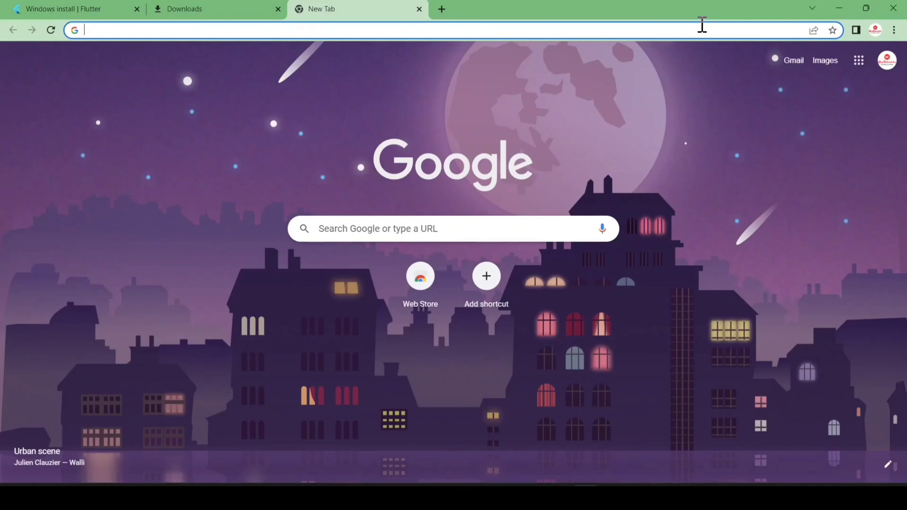
Search Google for 'git download' and open the git-scm.com Downloads page
click(659, 32)
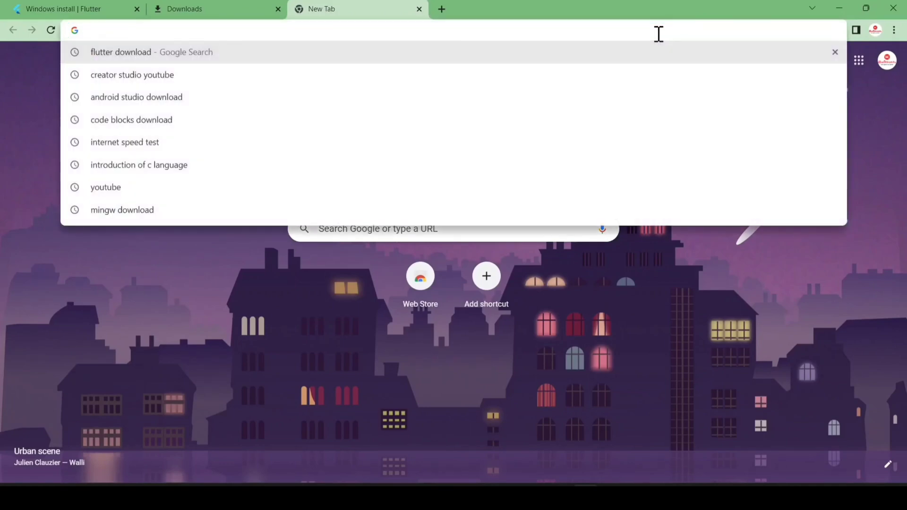
text(git)
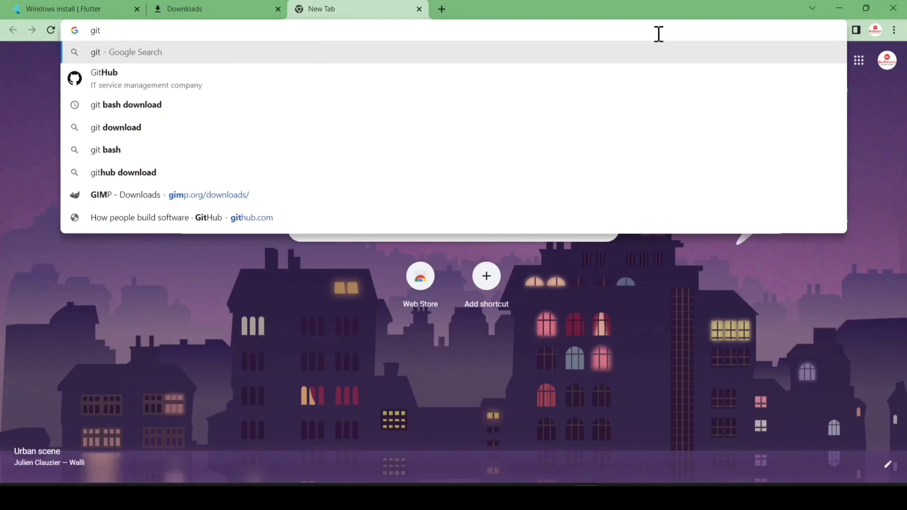
key(Down)
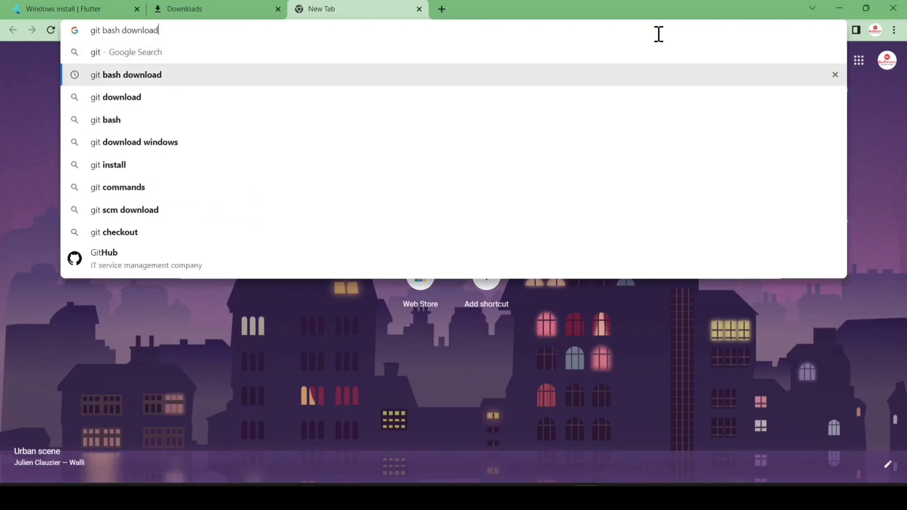
key(Down)
key(Return)
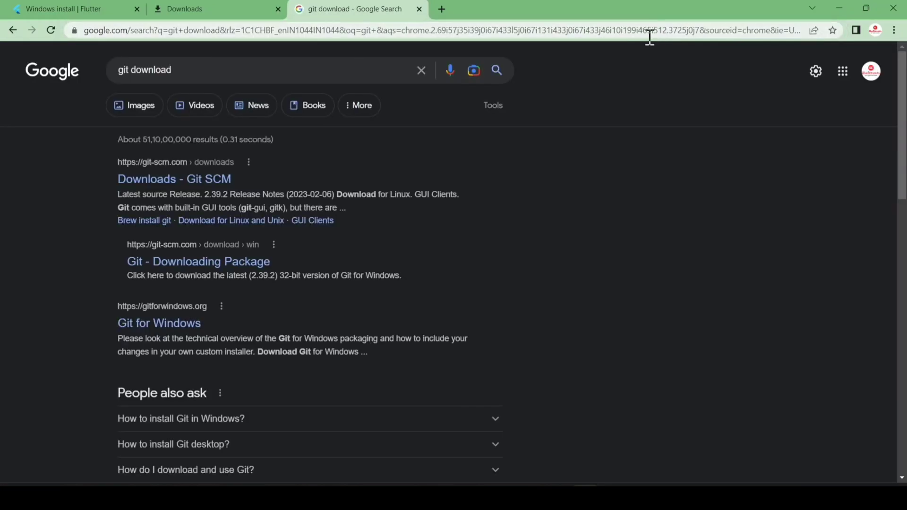
click(191, 179)
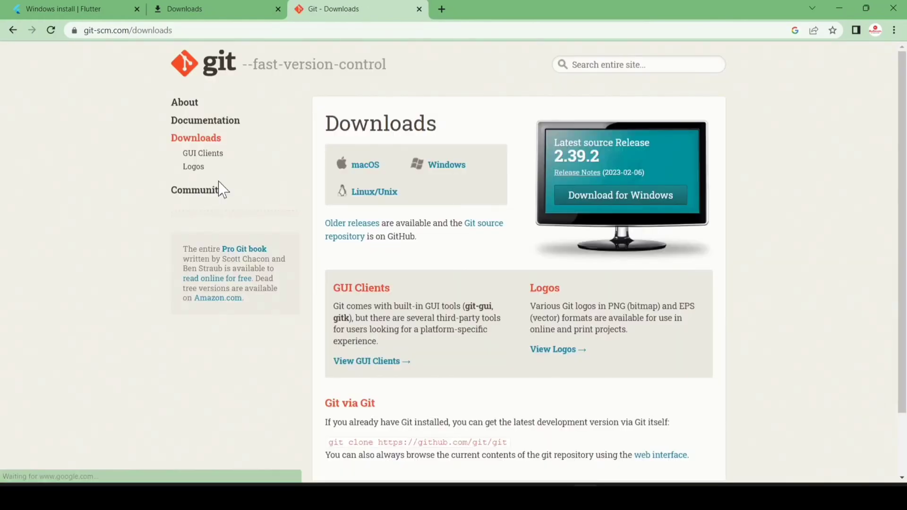
Download the 64-bit Git for Windows Setup installer and view Chrome's downloads list
click(447, 165)
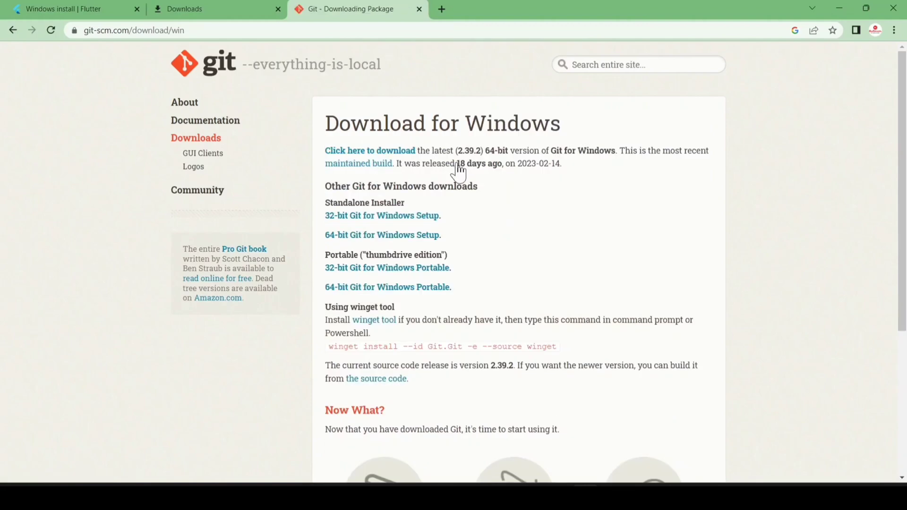
click(354, 239)
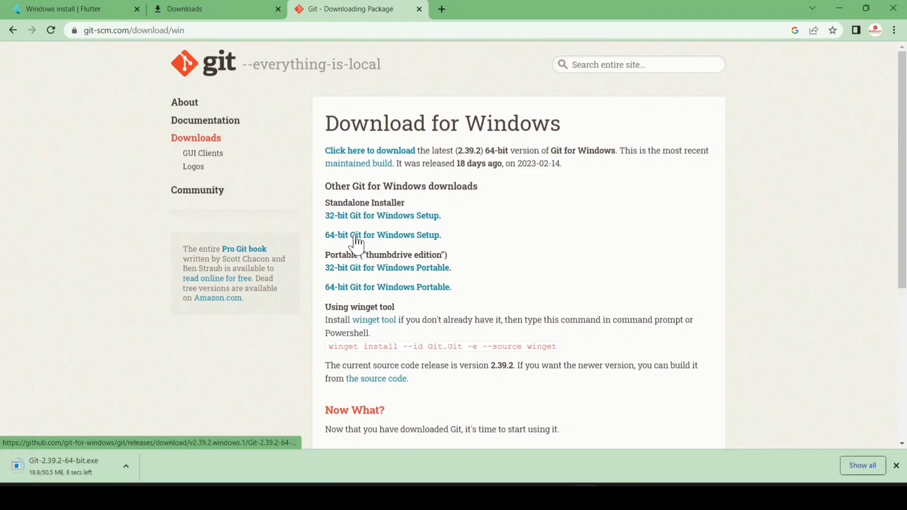
click(866, 462)
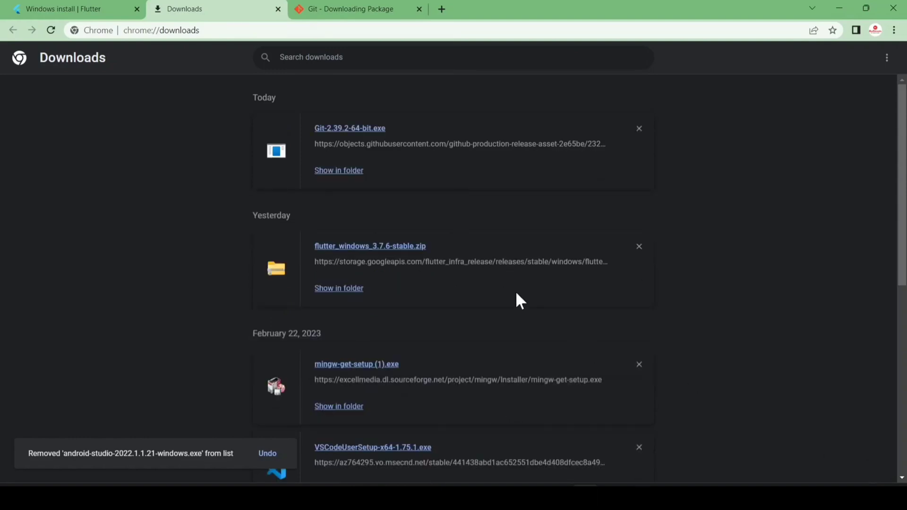
Launch Git-2.39.2-64-bit.exe from the Downloads folder, then minimize Explorer and Chrome
click(334, 167)
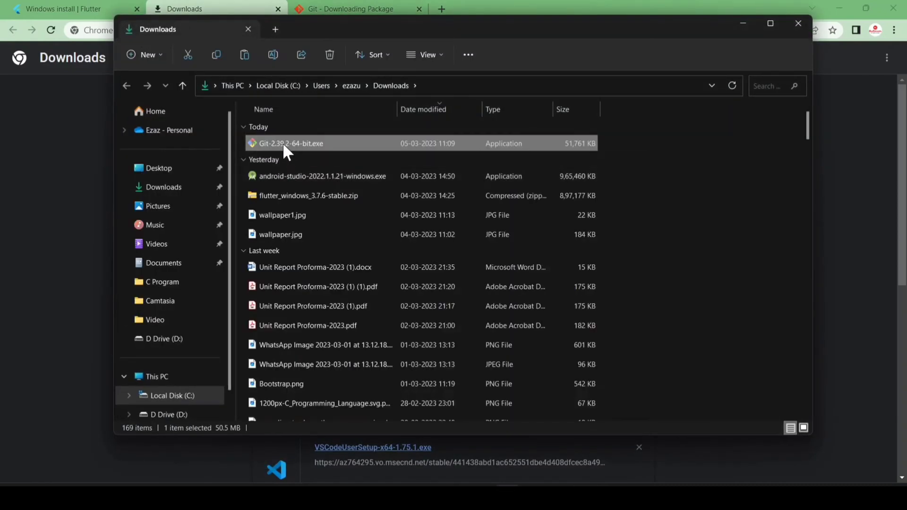
double_click(281, 143)
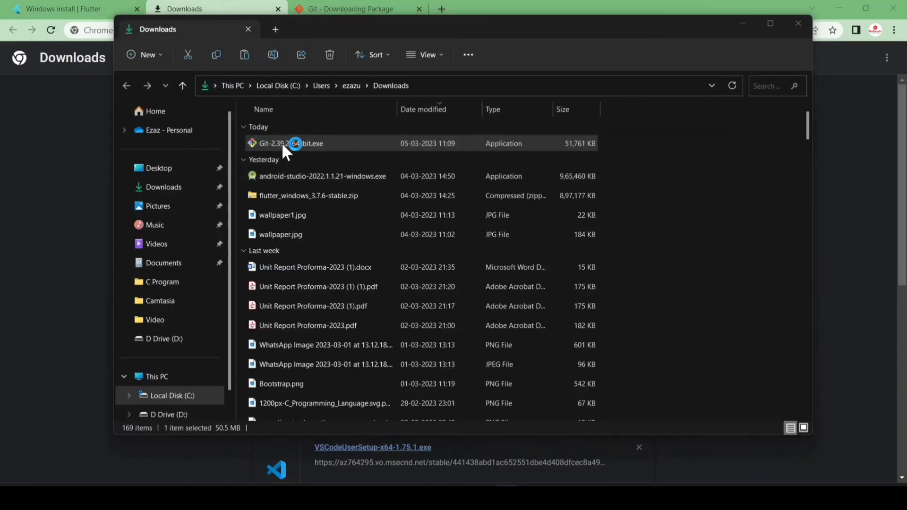
click(744, 22)
click(849, 1)
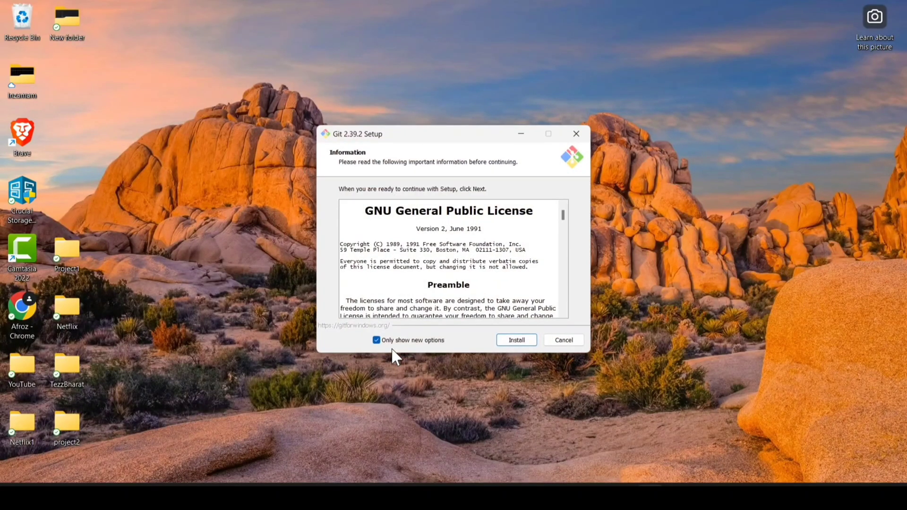
Install Git 2.39.2 with default options and finish with View Release Notes checked
click(513, 340)
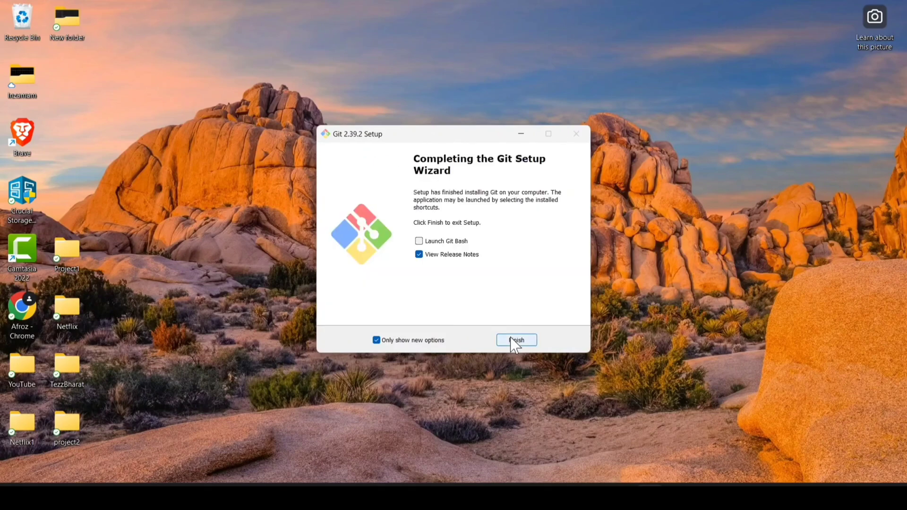
click(515, 341)
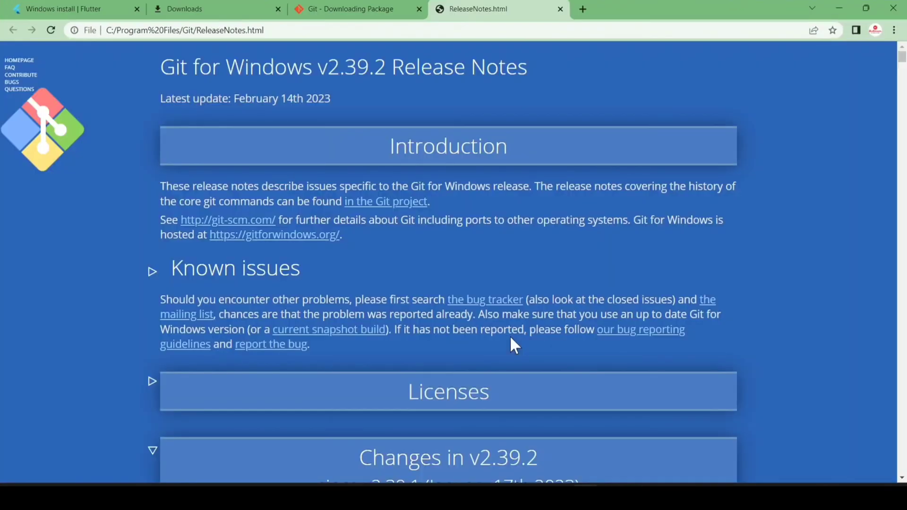
Close the Git release notes tab and search Google for 'vs code download'
click(583, 9)
click(560, 9)
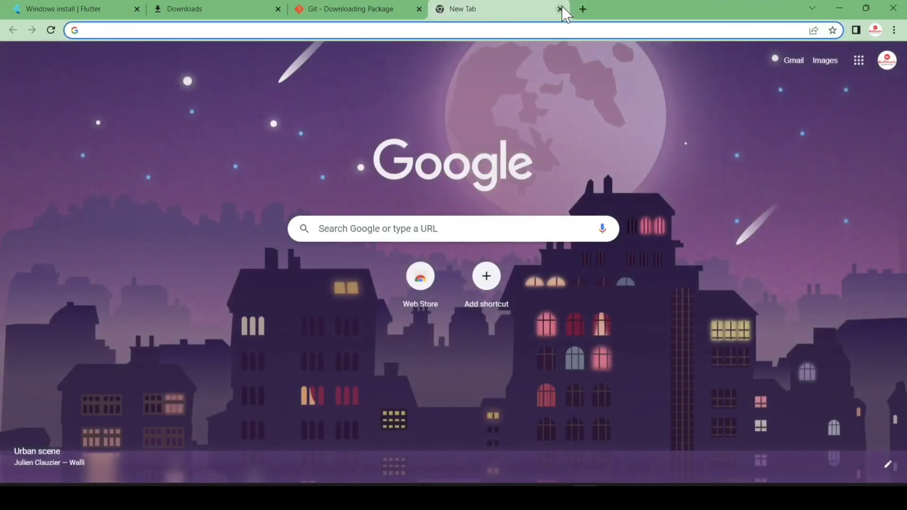
text(c)
key(BackSpace)
text(vs code download)
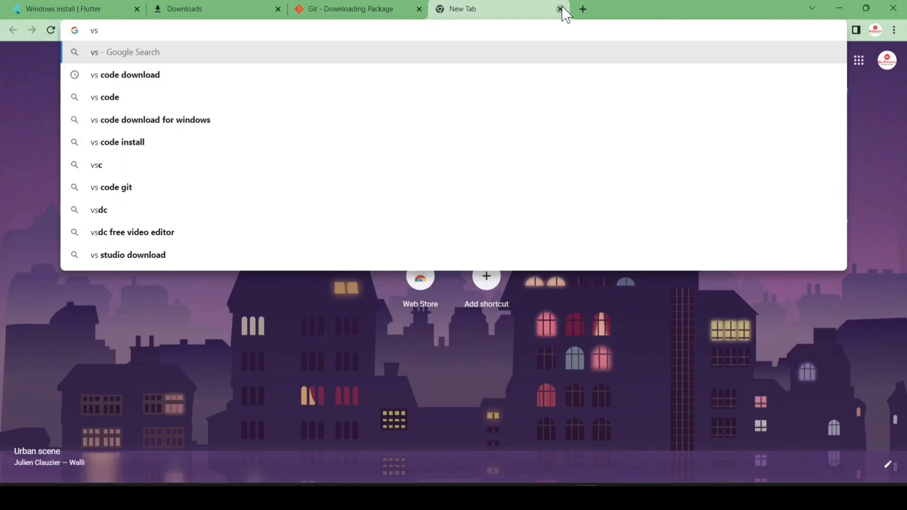
key(Down)
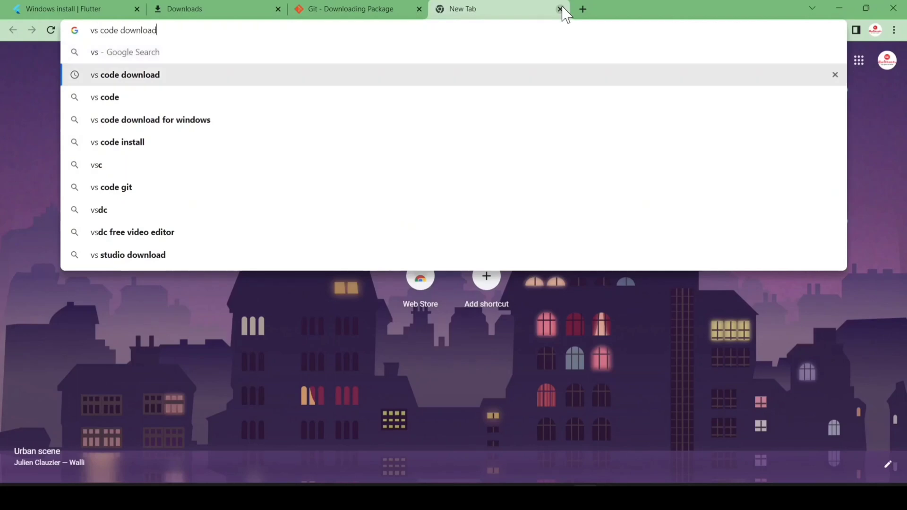
key(Return)
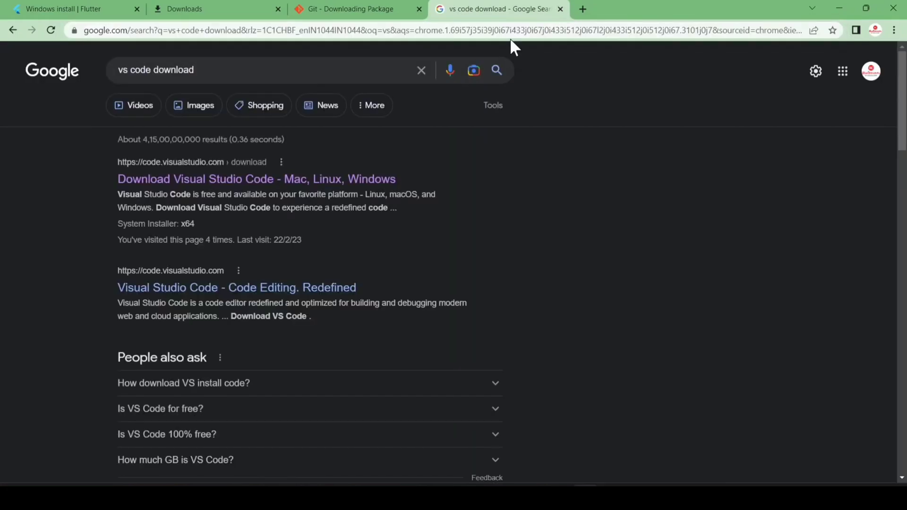
Download the VS Code Windows installer VSCodeUserSetup-x64-1.76.0.exe and view the downloads list
click(309, 180)
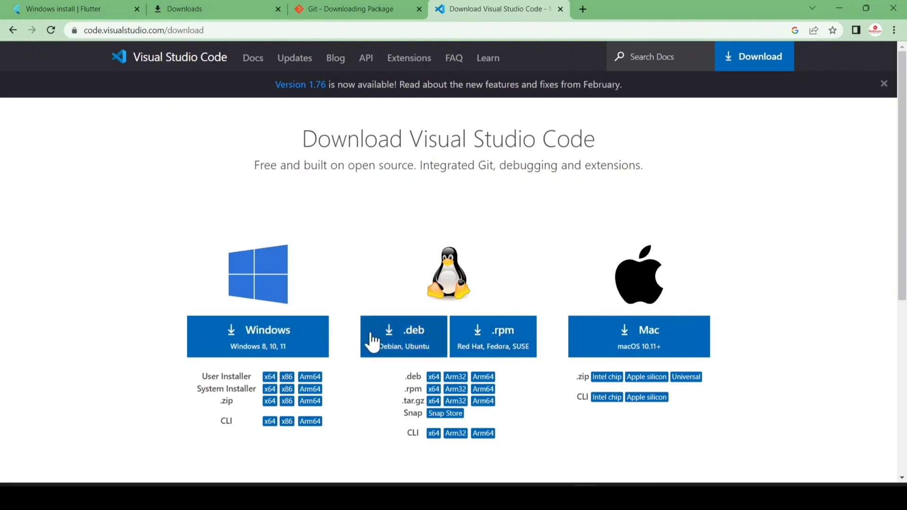
click(296, 348)
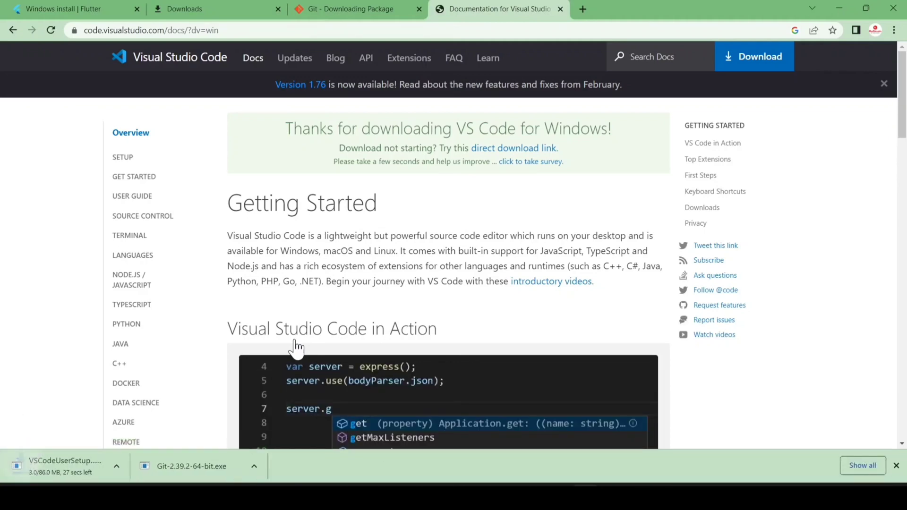
click(196, 8)
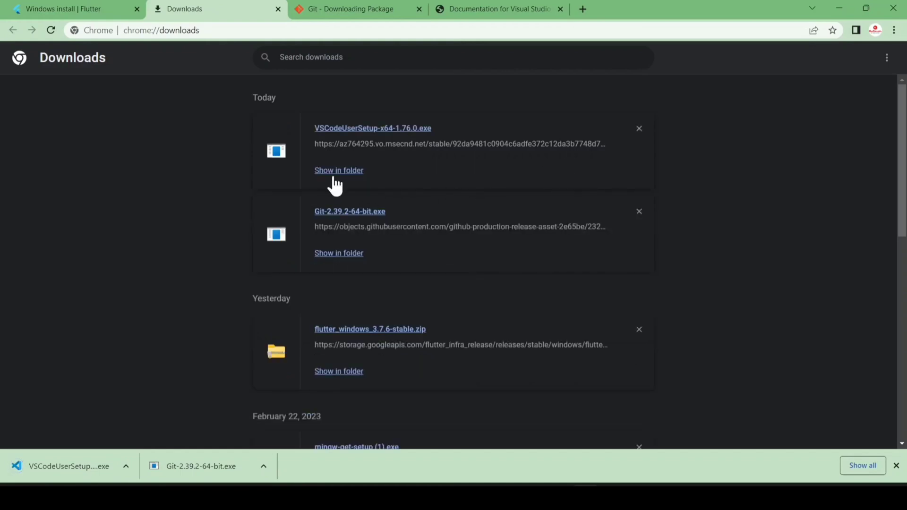
Launch the VS Code installer from its download folder and bring its license dialog into view
click(331, 173)
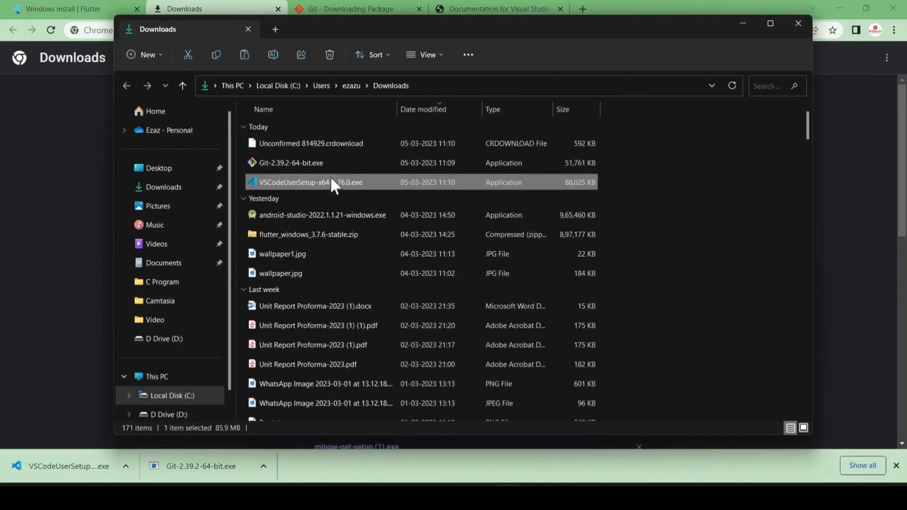
double_click(331, 181)
click(743, 22)
click(843, 8)
click(843, 8)
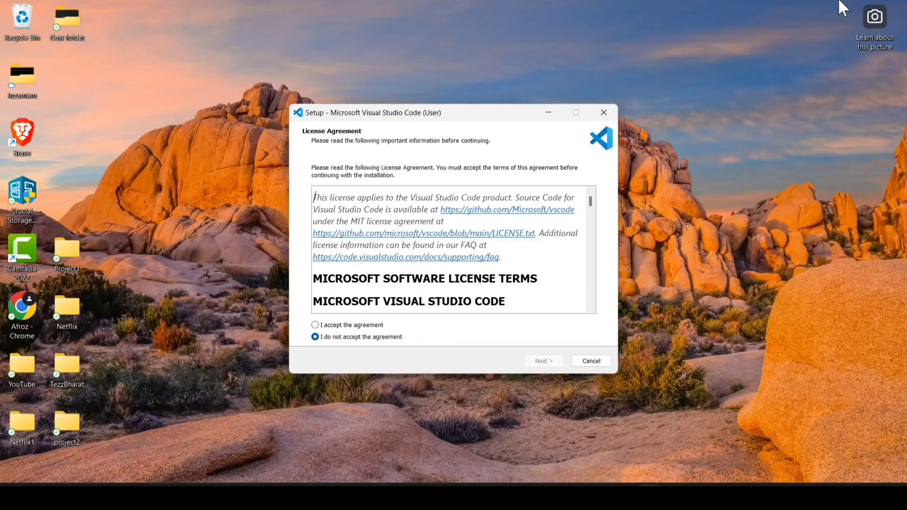
Accept the license, keep the default tasks, install, and finish with Visual Studio Code launching
click(315, 325)
click(543, 361)
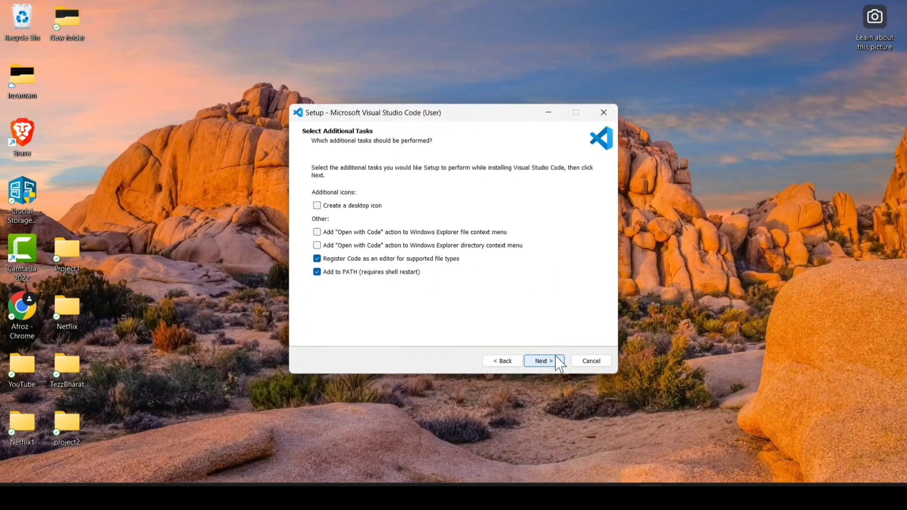
click(556, 359)
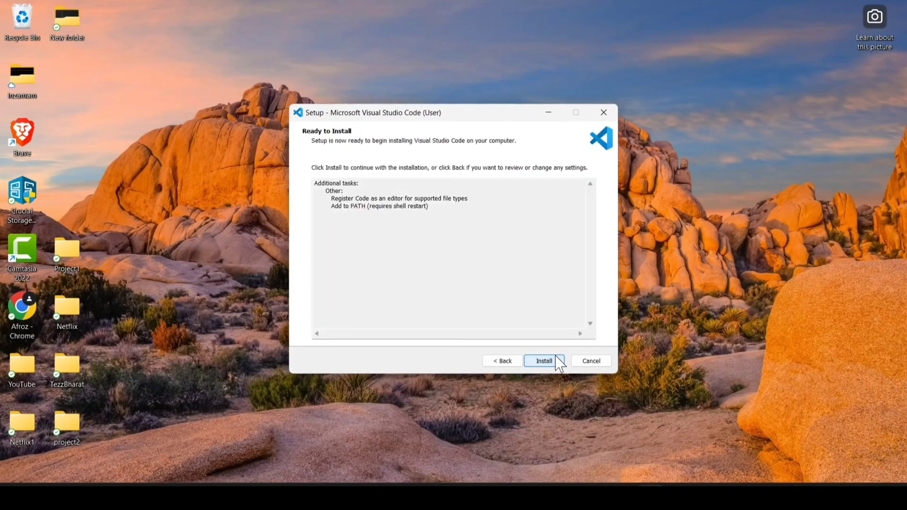
click(556, 360)
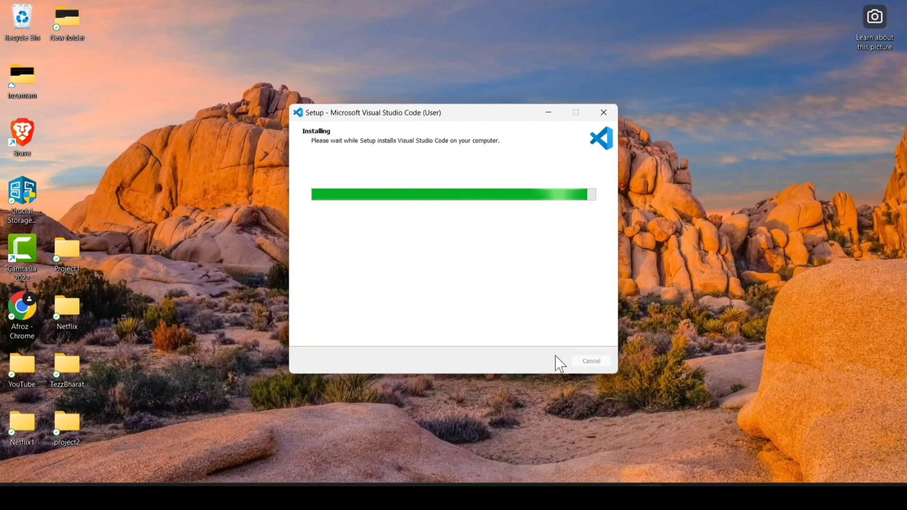
click(556, 358)
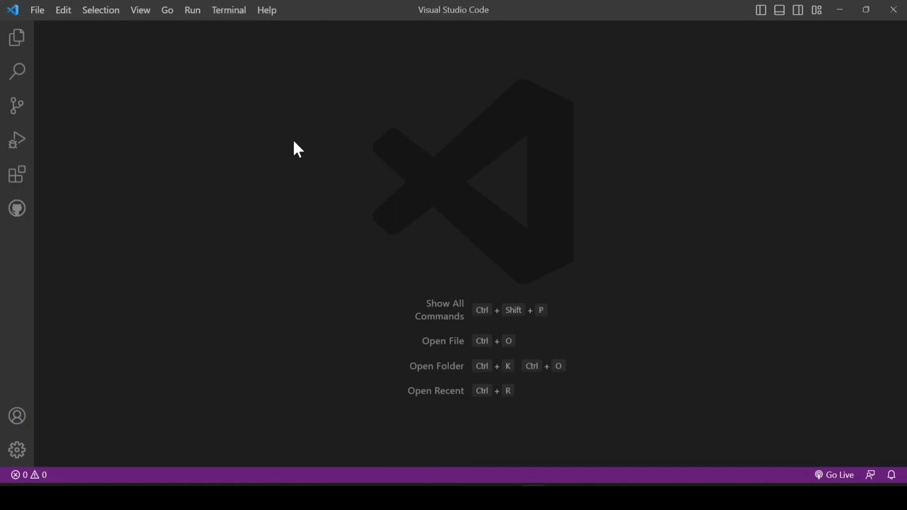
Search the marketplace for 'flutter' and install the Flutter extension
click(10, 180)
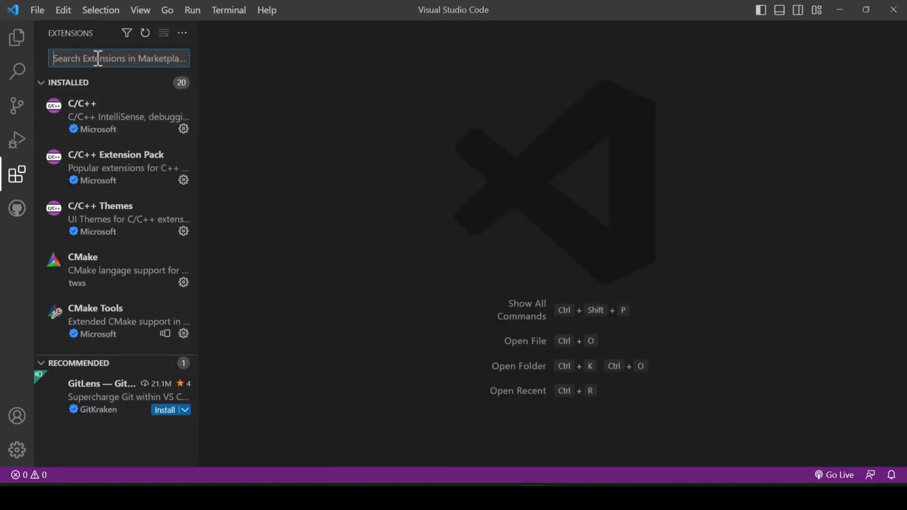
text(f)
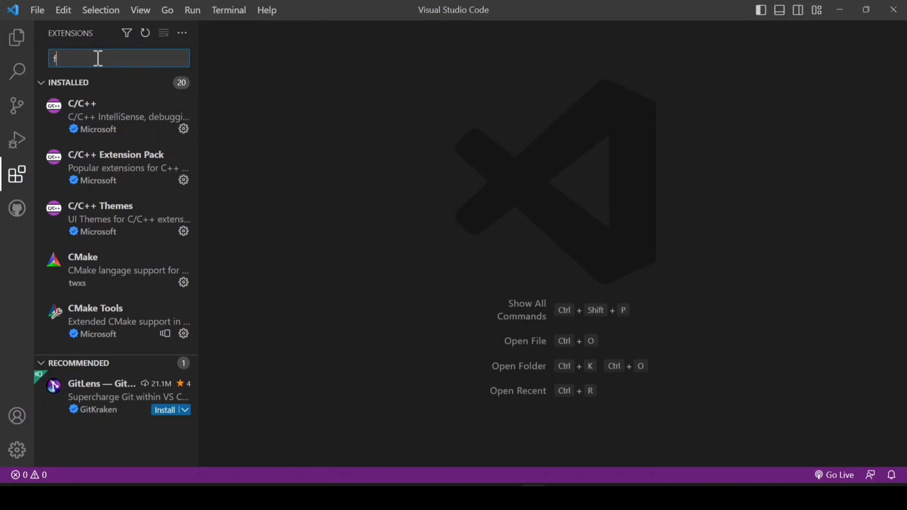
text(lutter)
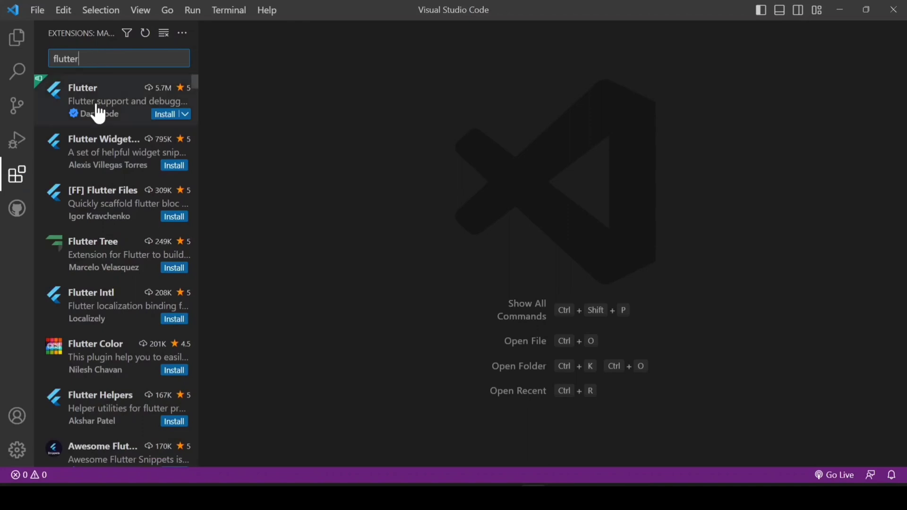
click(99, 103)
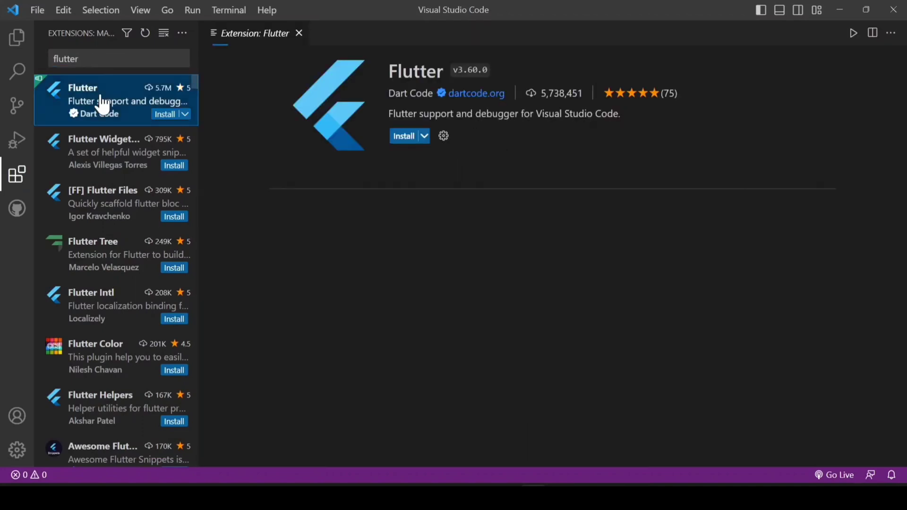
click(409, 137)
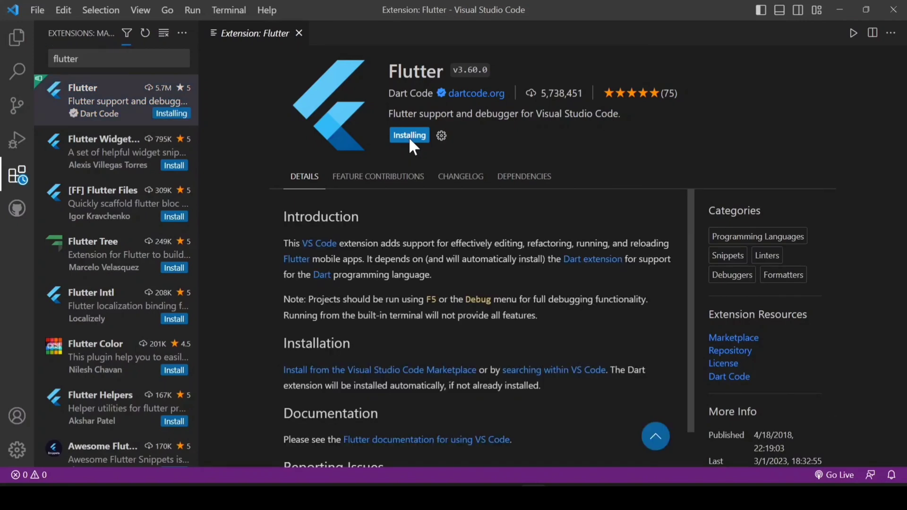
Search for 'dart', open the Dart extension page, then return to the Explorer view
click(138, 59)
key(BackSpace)
key(BackSpace)
key(BackSpace)
key(BackSpace)
key(BackSpace)
key(BackSpace)
key(BackSpace)
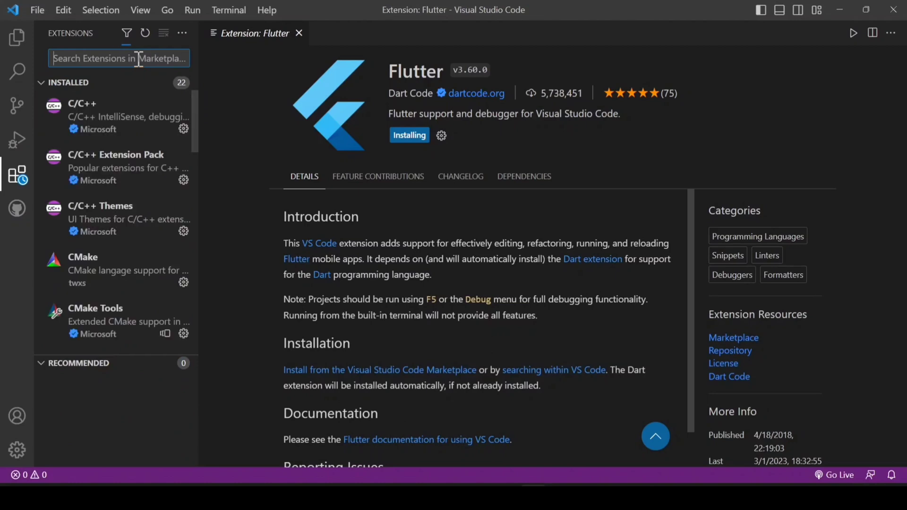
text(d)
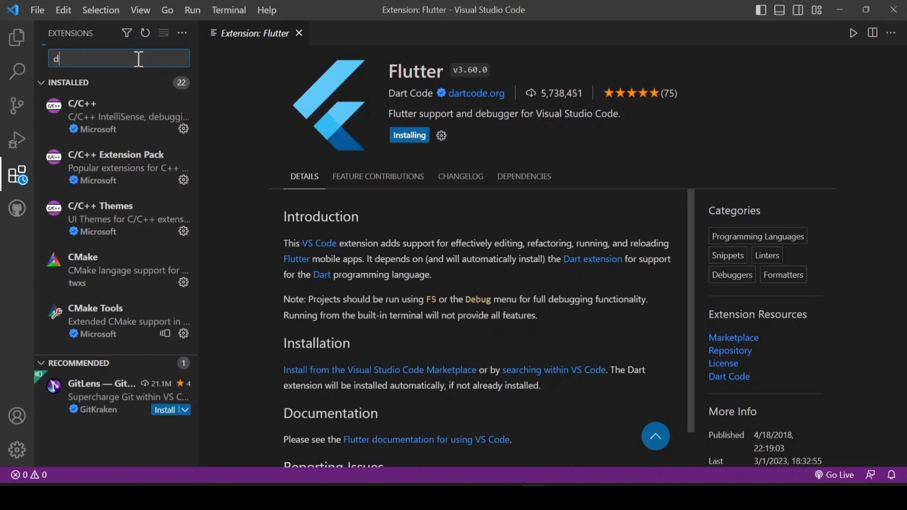
text(ar)
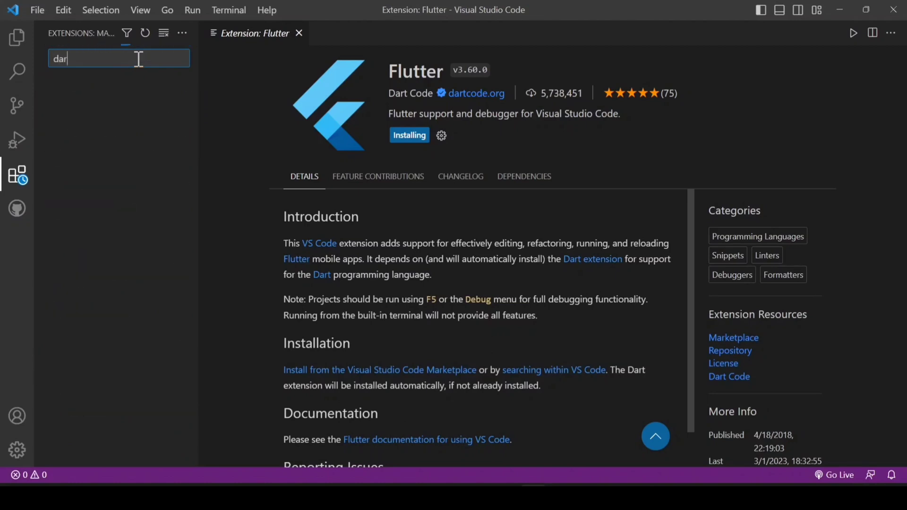
text(t)
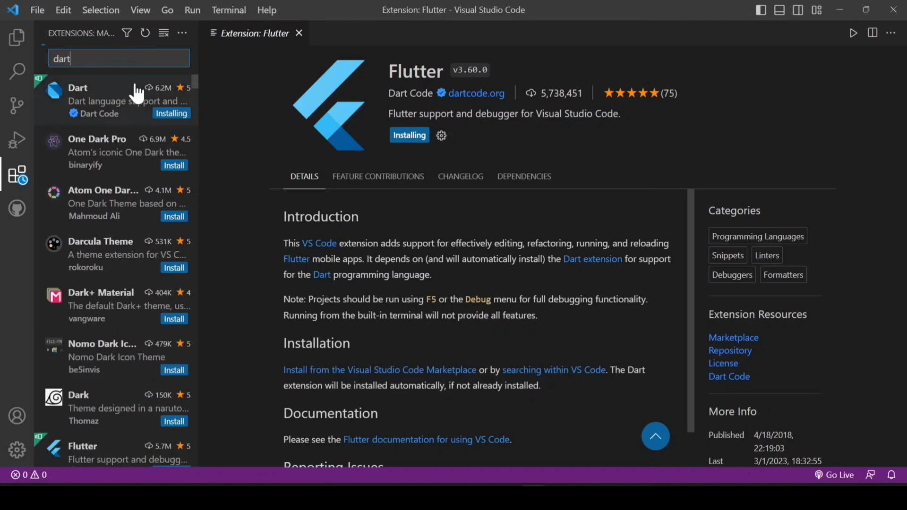
click(137, 94)
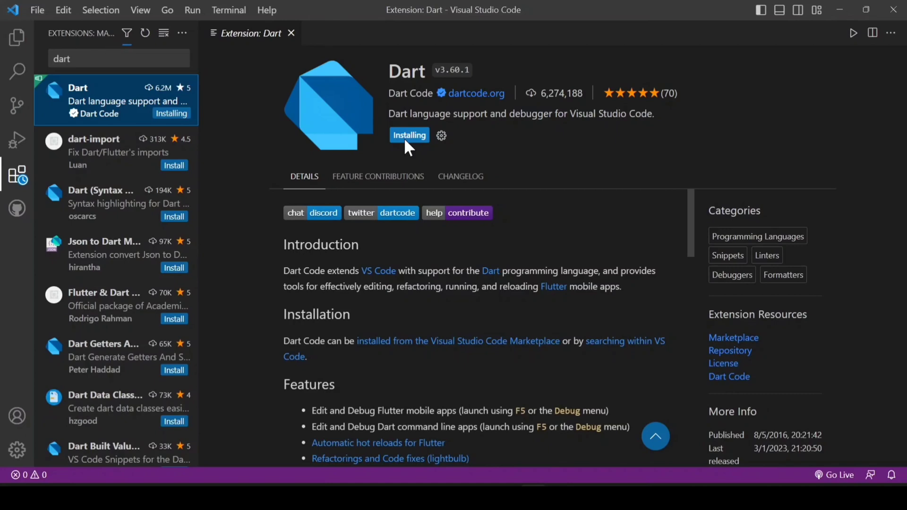
click(18, 38)
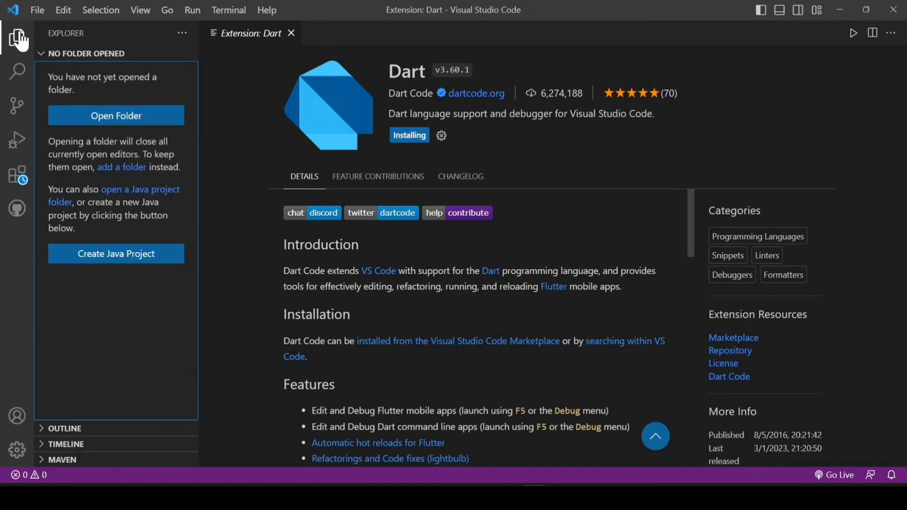
Open the Desktop's flutter folder as the workspace and close the Welcome tab
click(37, 9)
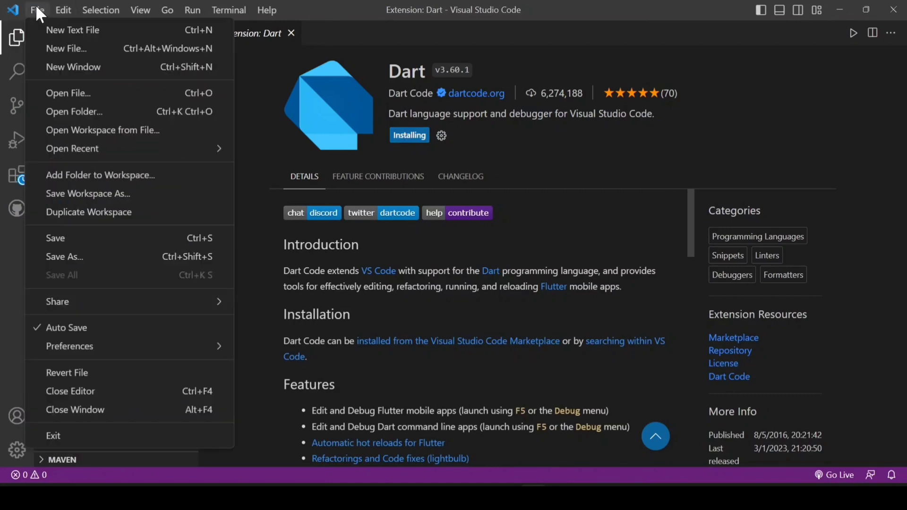
click(79, 114)
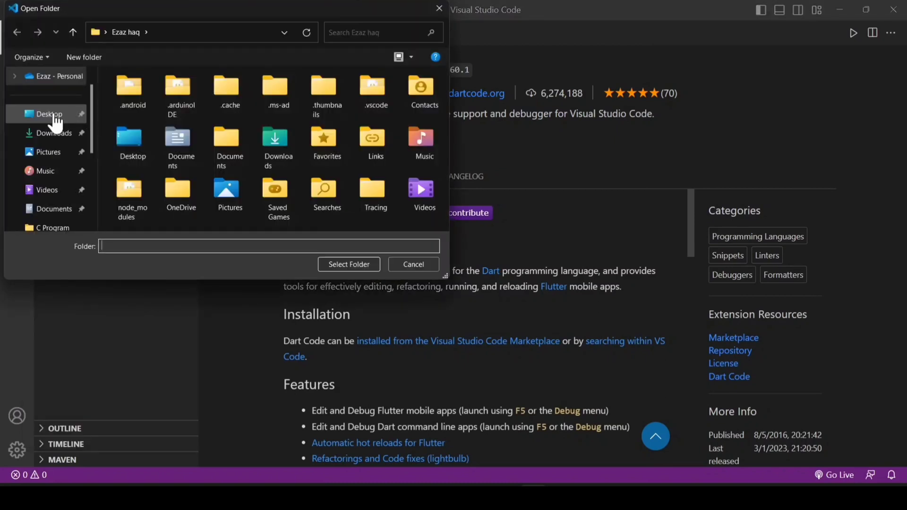
click(56, 124)
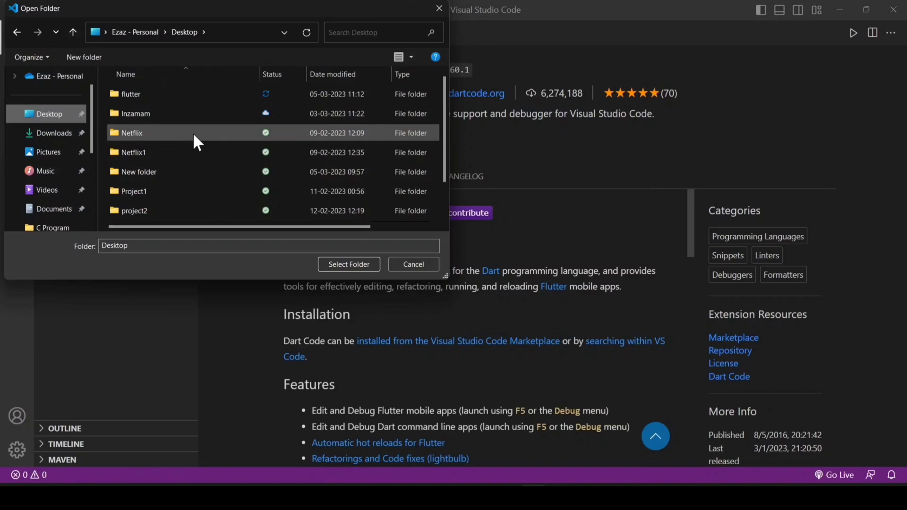
click(161, 96)
click(352, 263)
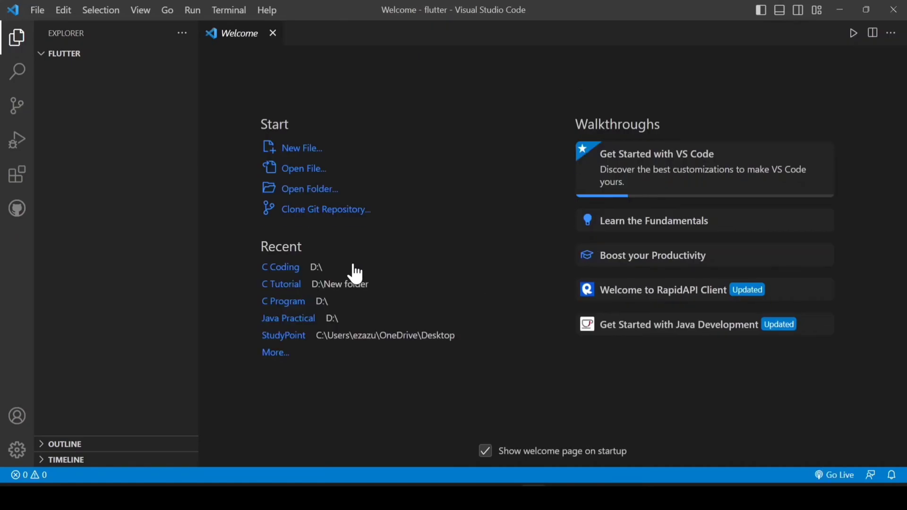
click(274, 34)
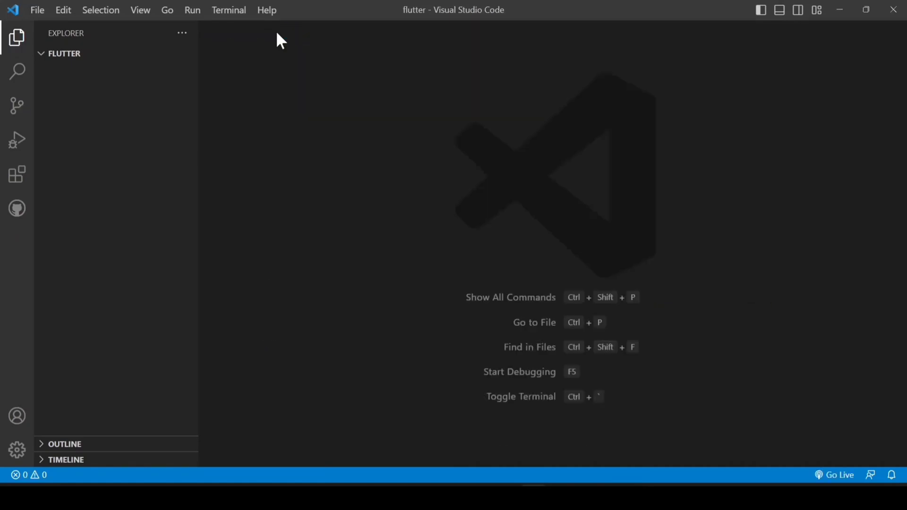
In a new terminal, run 'flutter create Deme', which fails on the invalid name
click(227, 11)
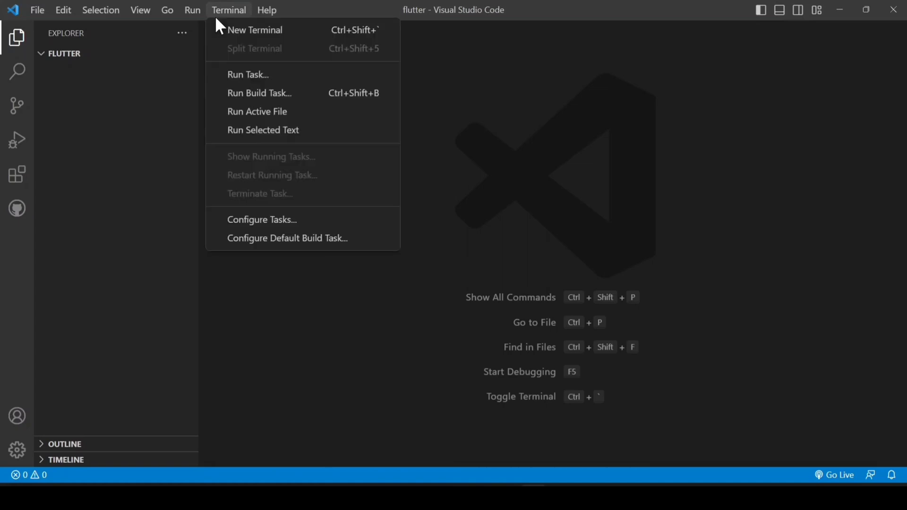
click(235, 33)
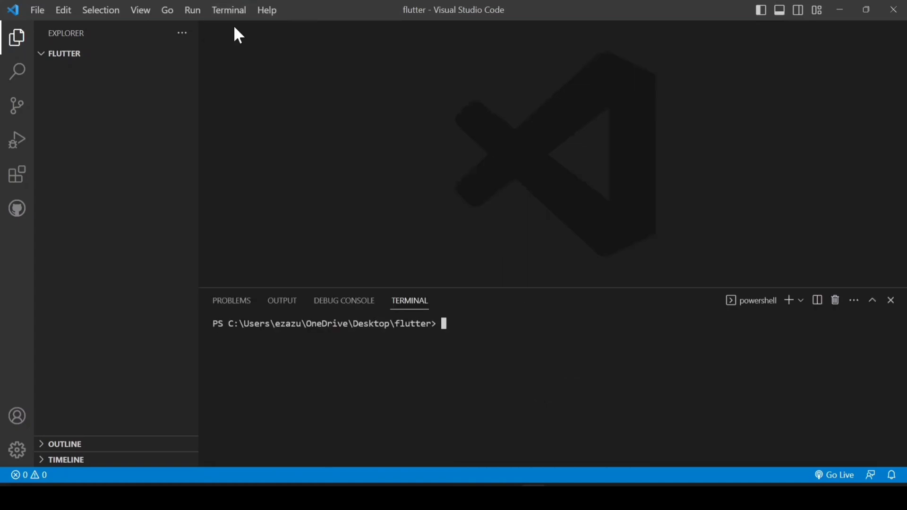
text(fl)
text(t)
key(BackSpace)
key(BackSpace)
text(lutter create)
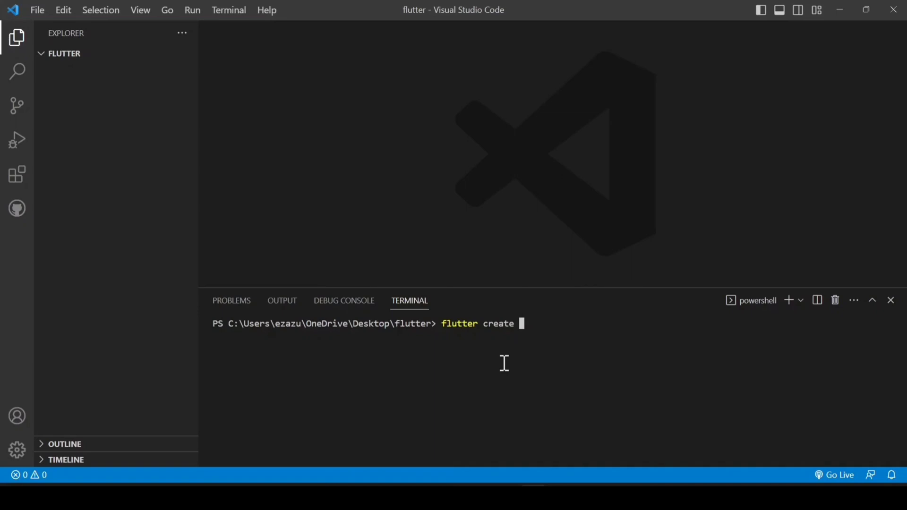
text(Deme)
key(Return)
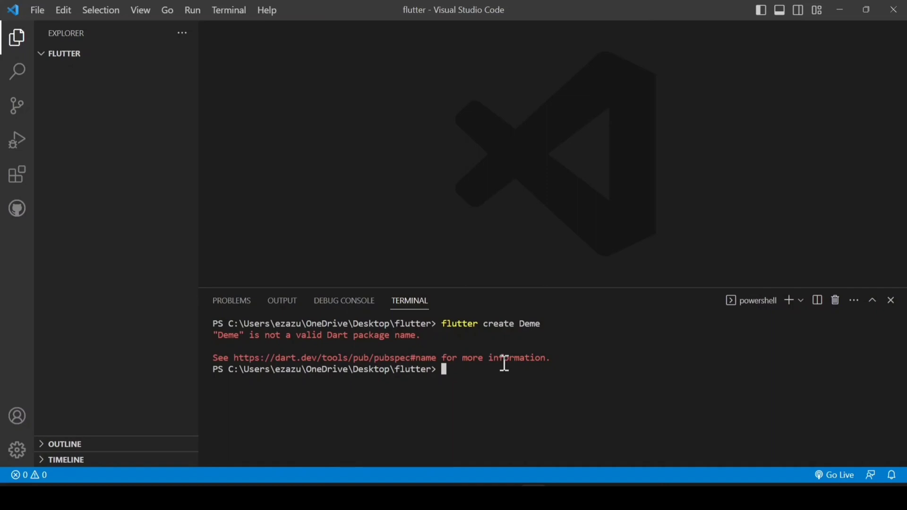
Rerun the command as 'flutter create demo' to create the demo project
key(Up)
key(BackSpace)
key(BackSpace)
key(BackSpace)
key(BackSpace)
text(demo)
key(Return)
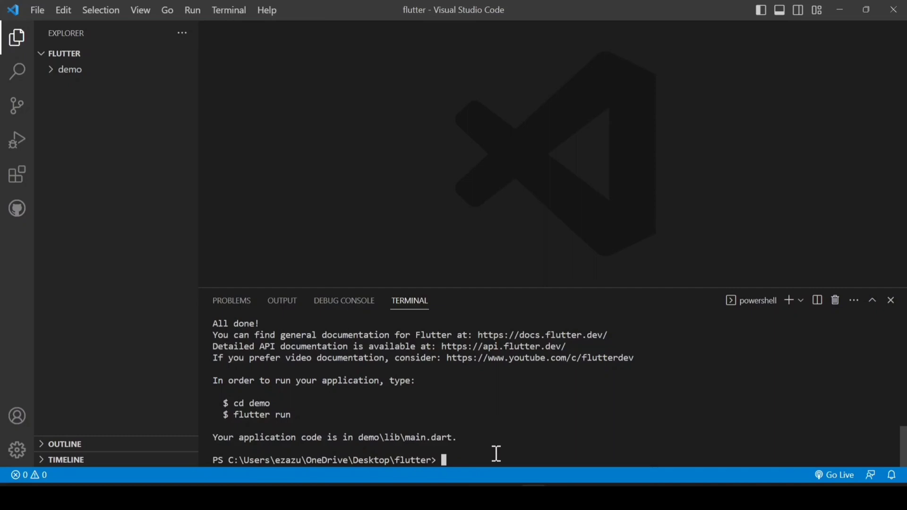
Run 'cd demo' and 'flutter run', choosing option 2 (Chrome) as the device
text(cd demo)
key(Return)
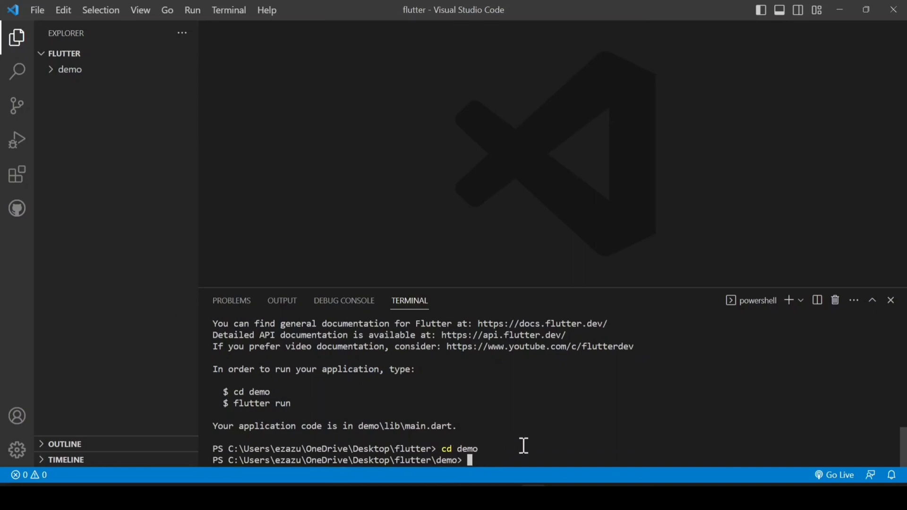
text(flutter run)
key(Return)
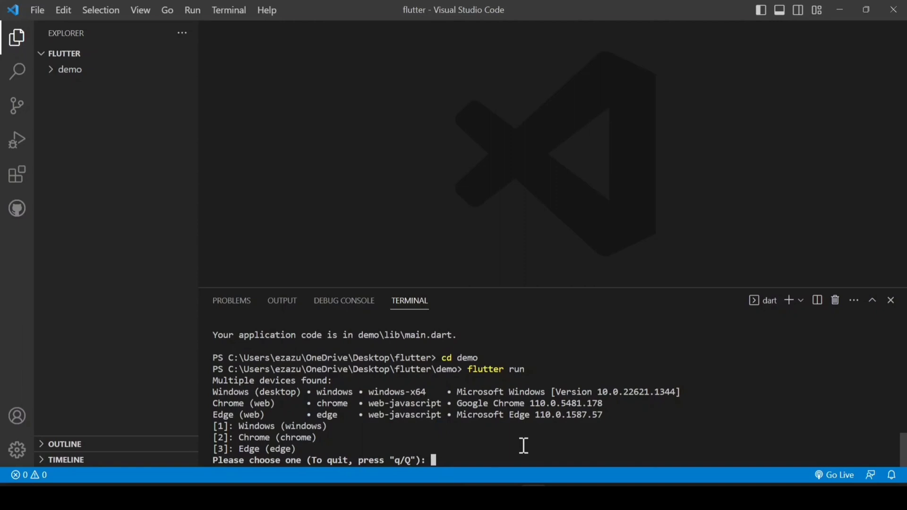
text(2)
key(Return)
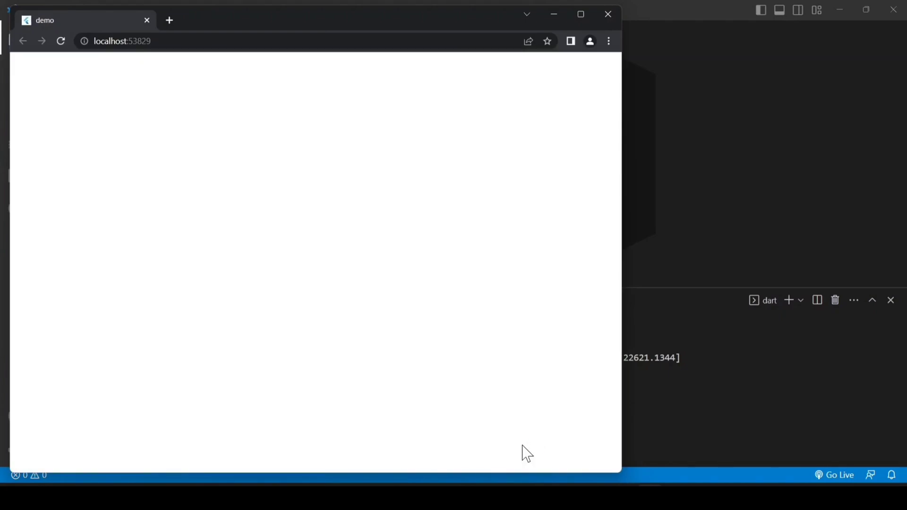
Maximize Chrome to view the Flutter Demo counter page, then close the browser
click(581, 29)
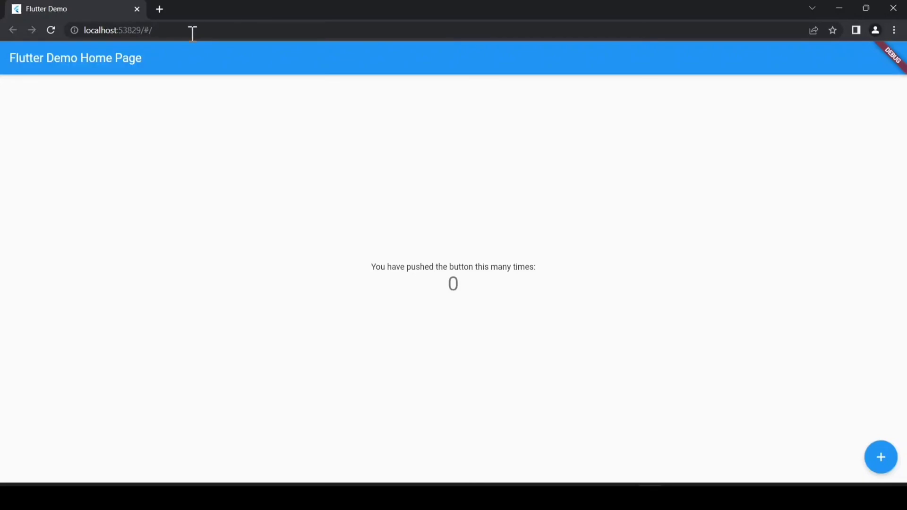
click(893, 11)
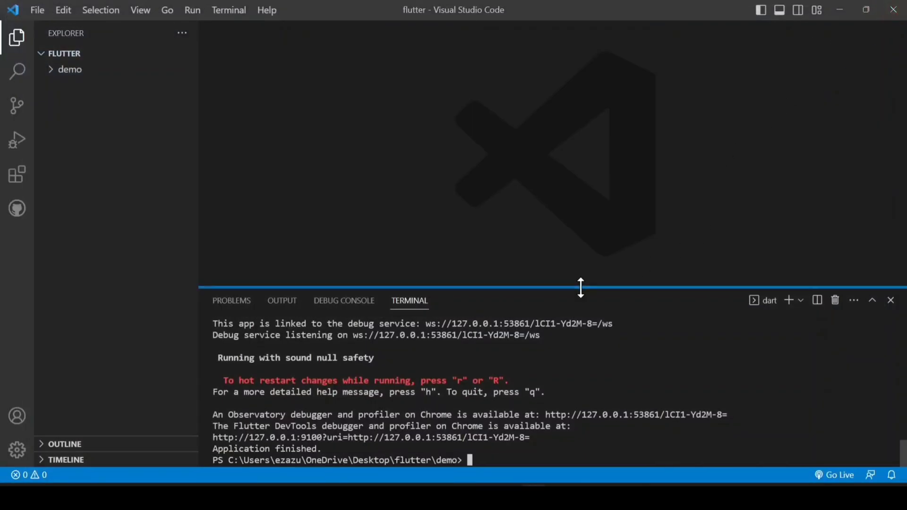